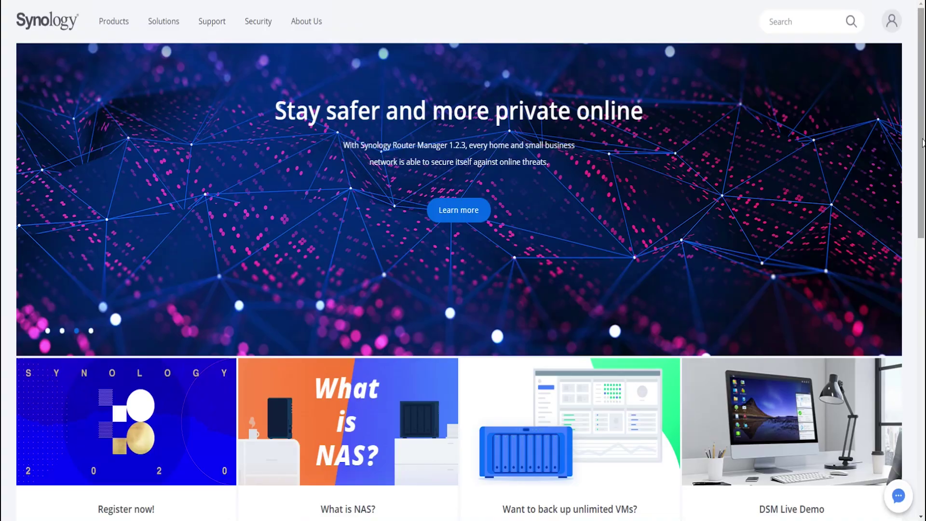
Step: Scroll down through the Plus Series and Value Series NAS model cards on Synology's site
drag(923, 143, 923, 207)
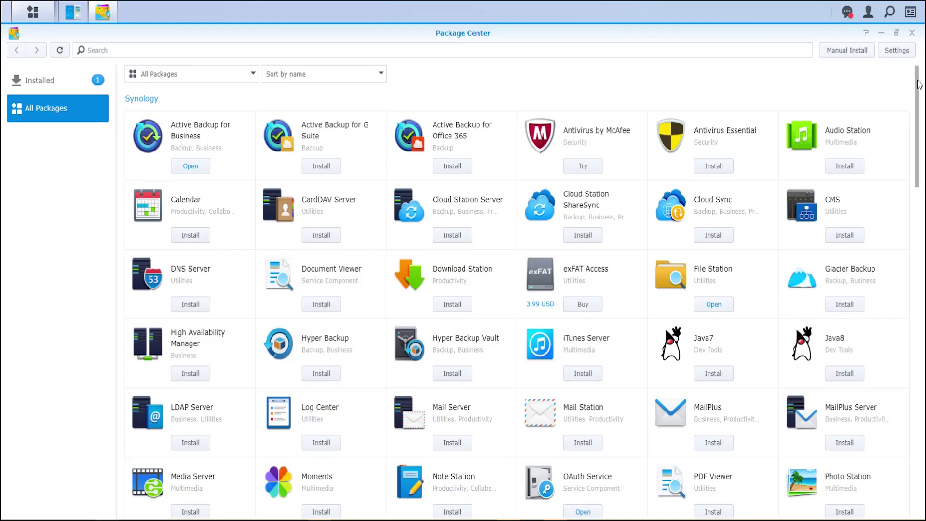
drag(916, 89, 911, 335)
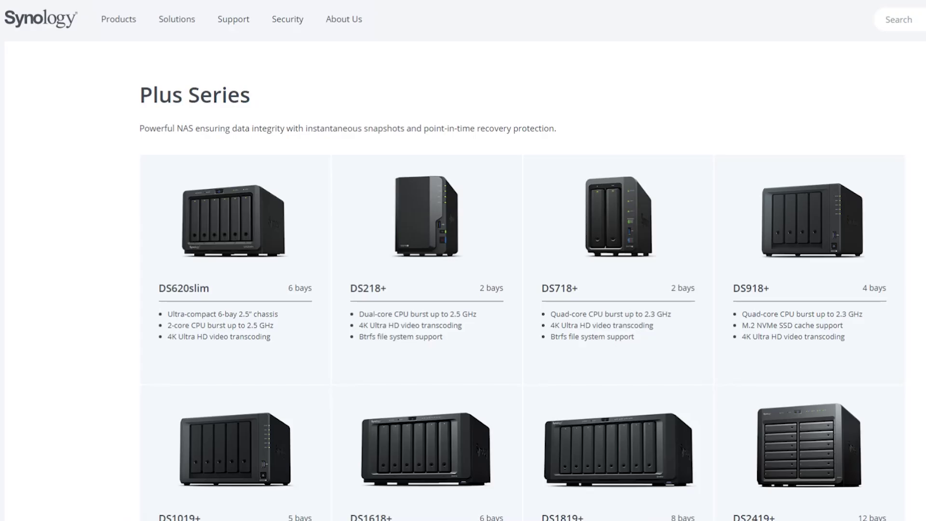
scroll(463, 260, down, 5)
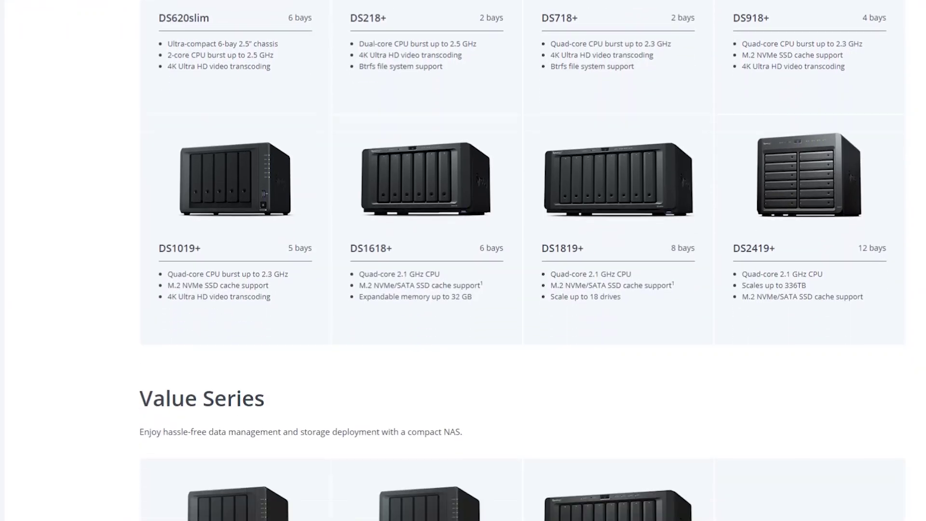
scroll(463, 260, down, 8)
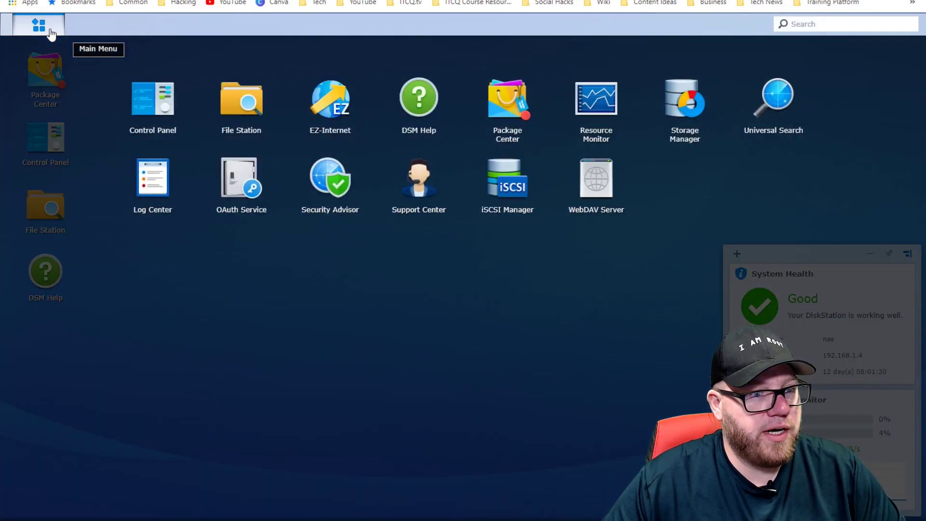
Step: Start a Quick-mode volume in Storage Manager and reach the SHR storage pool properties
click(690, 106)
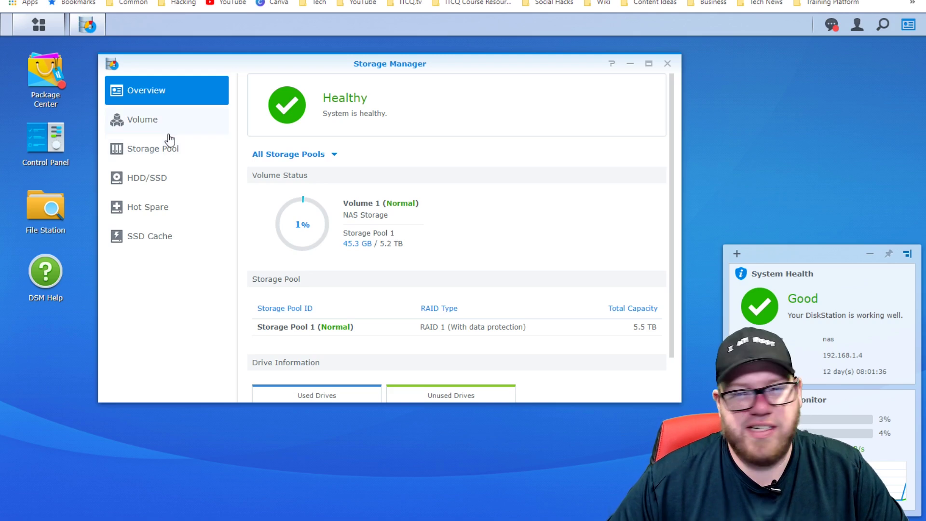
click(147, 126)
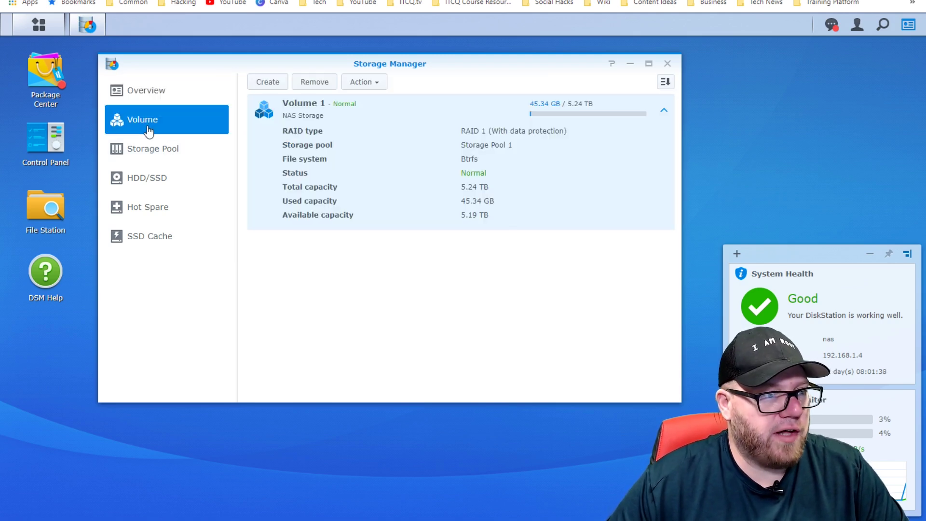
click(268, 82)
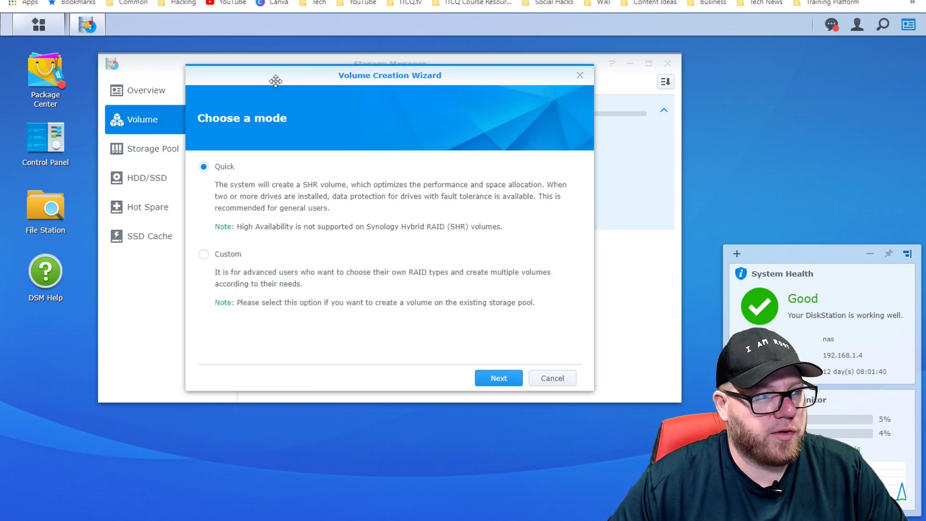
click(498, 379)
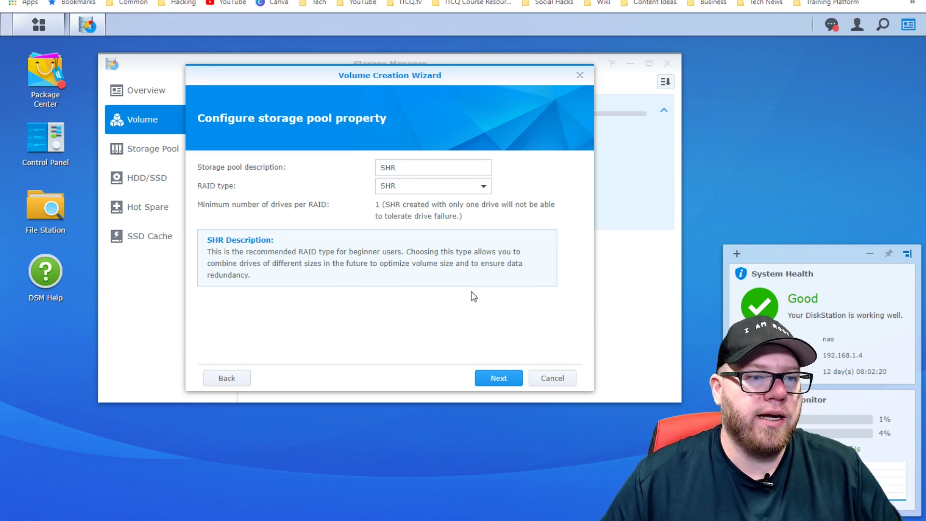
Step: Build Volume 2 on Drive 5 only with SHR and Btrfs, accepting the erase warning
click(508, 381)
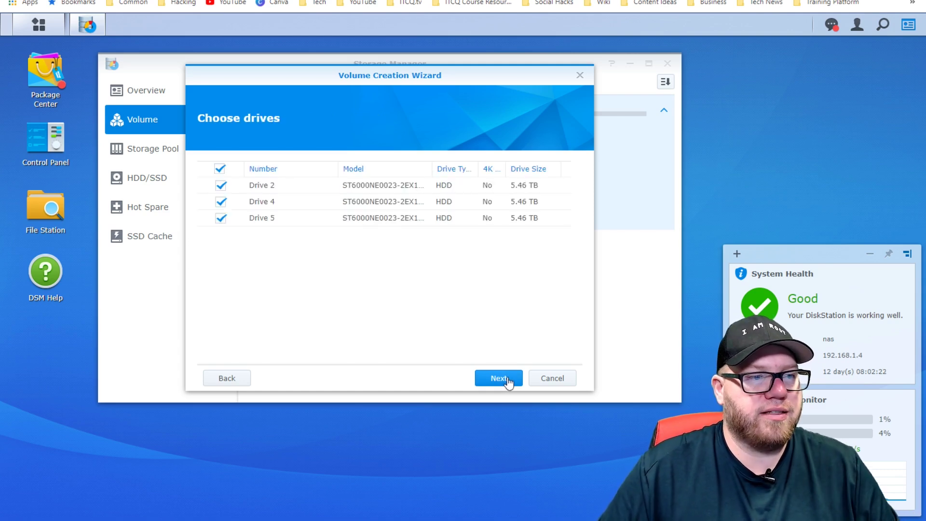
click(220, 169)
click(221, 187)
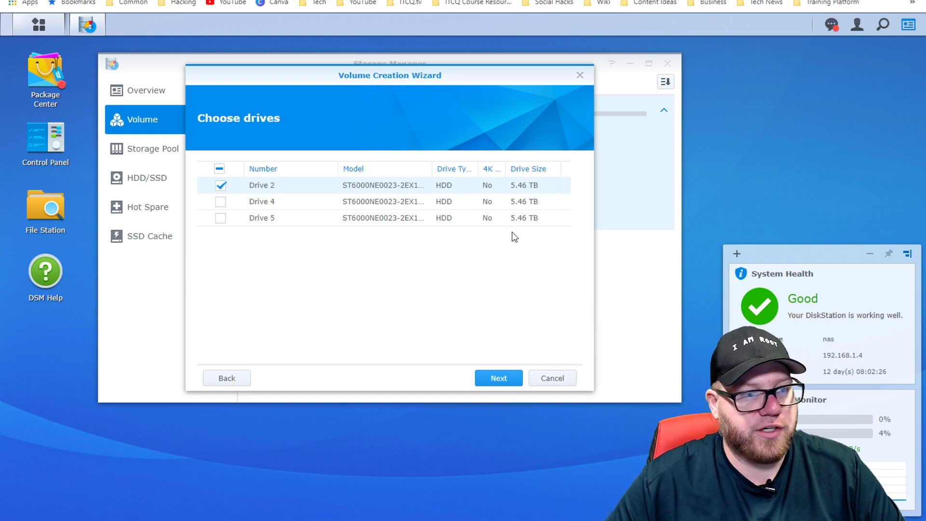
click(219, 187)
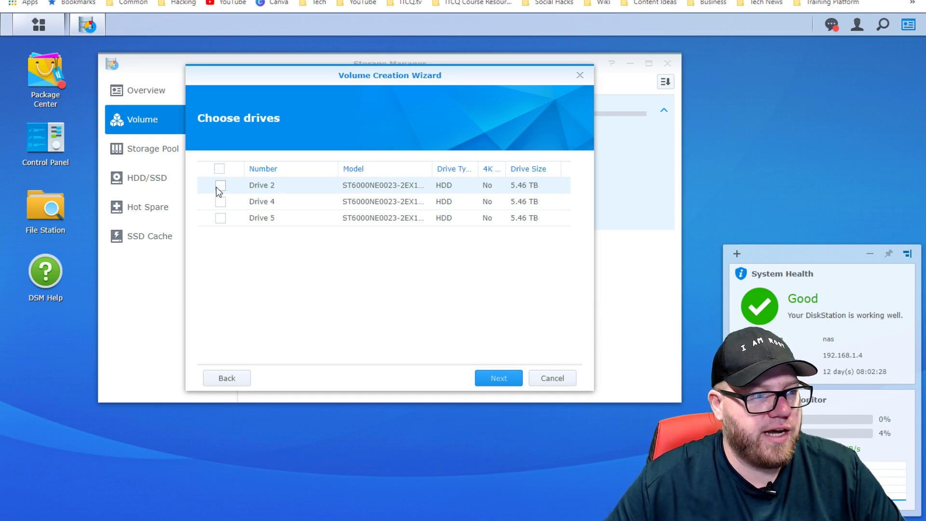
click(221, 218)
click(493, 380)
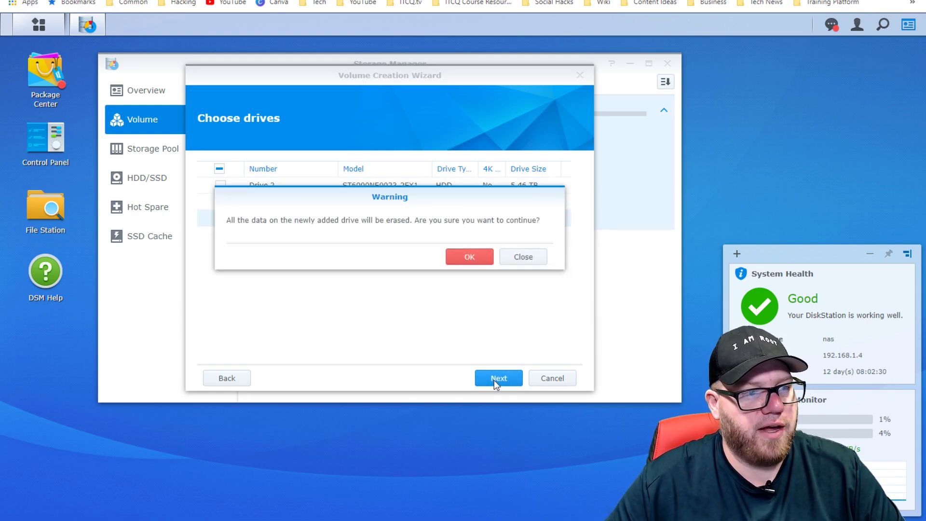
click(470, 257)
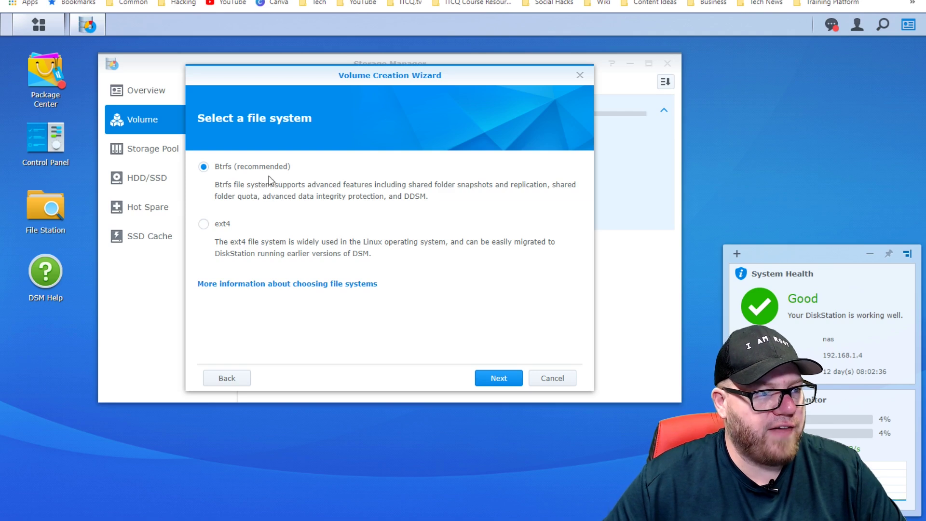
click(492, 381)
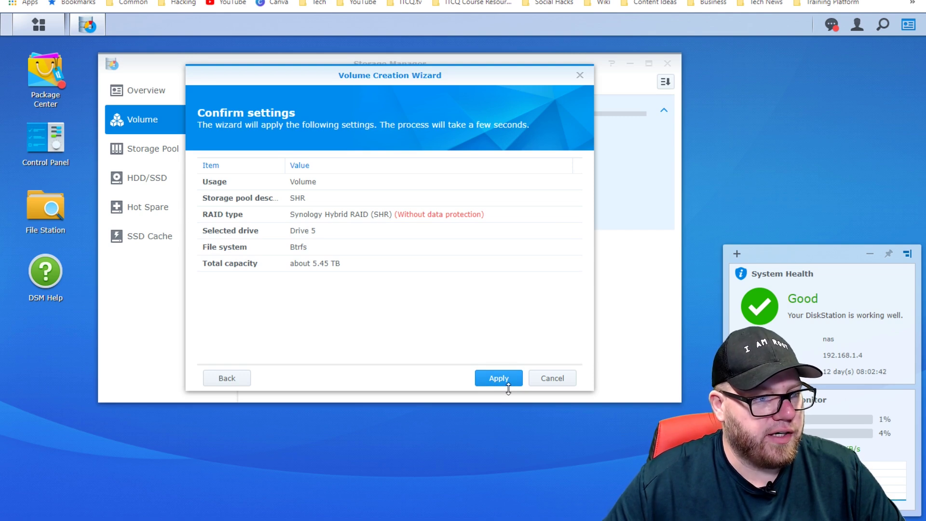
click(508, 385)
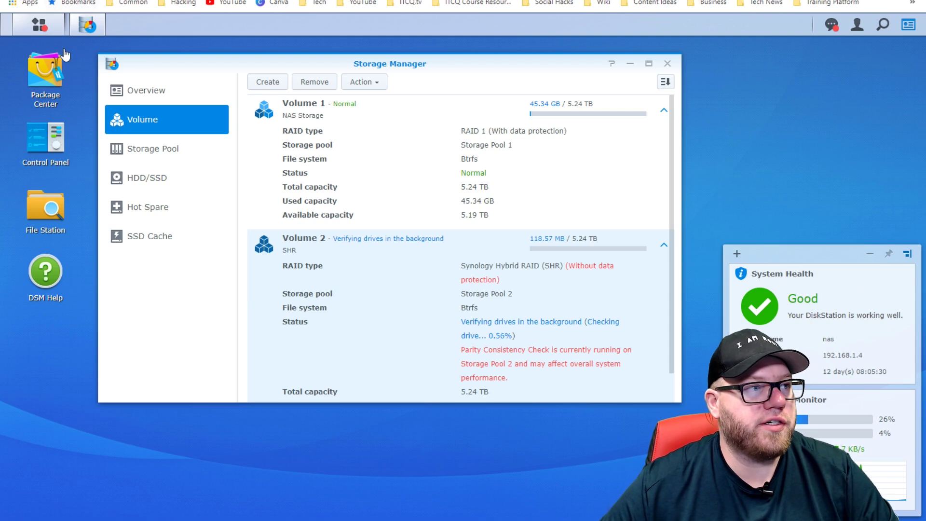
Step: Create the Virtual Machine Manager cluster on Volume 2, enabling the required network settings
click(45, 33)
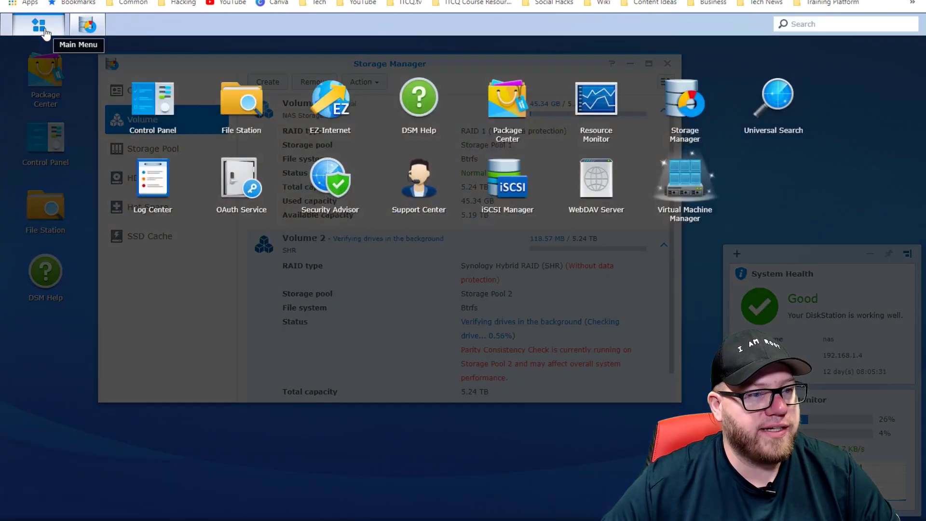
click(676, 193)
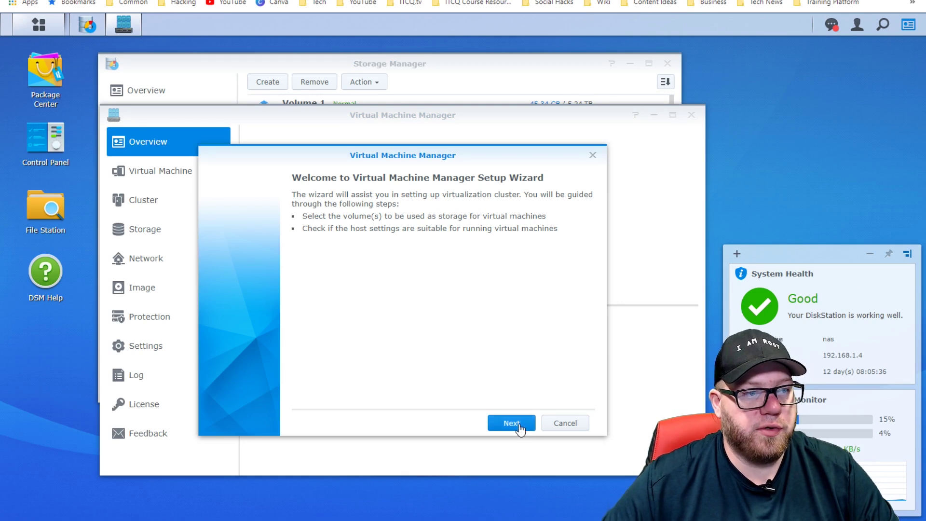
click(517, 422)
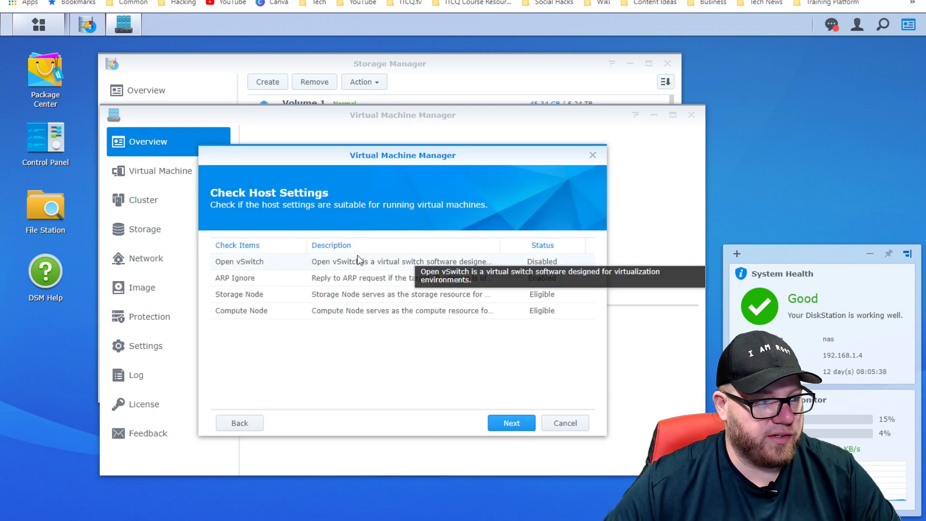
click(512, 424)
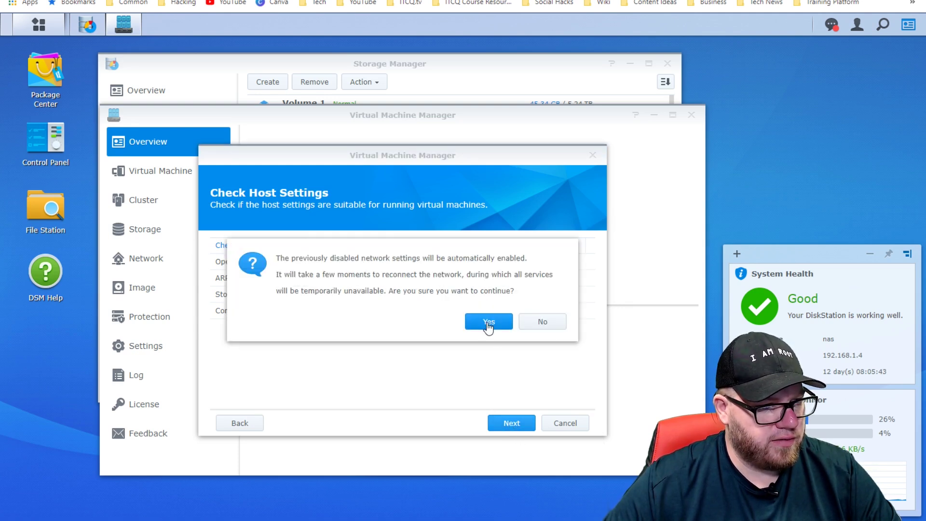
click(488, 322)
click(250, 279)
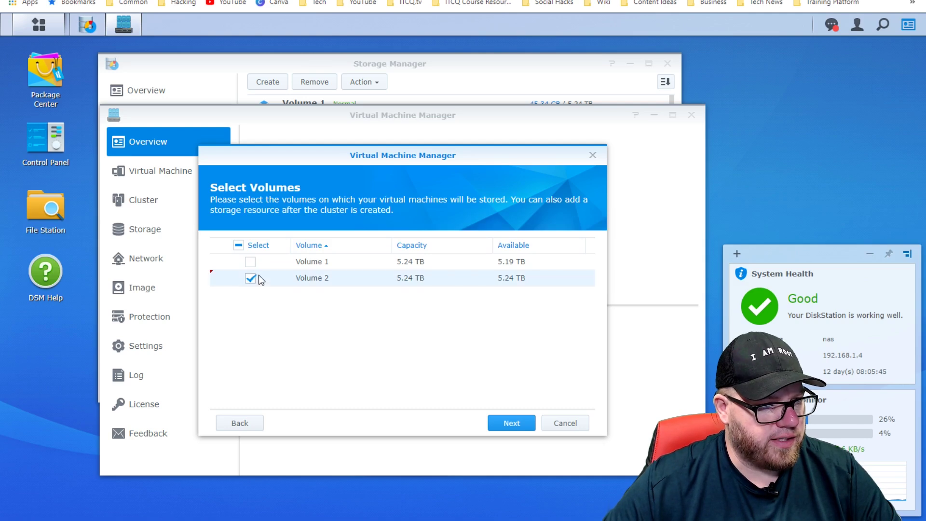
click(529, 427)
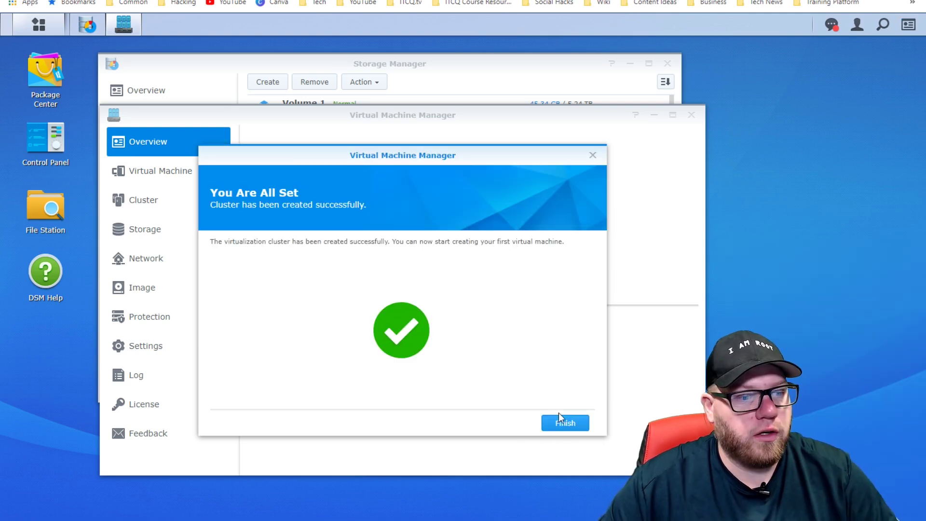
click(565, 425)
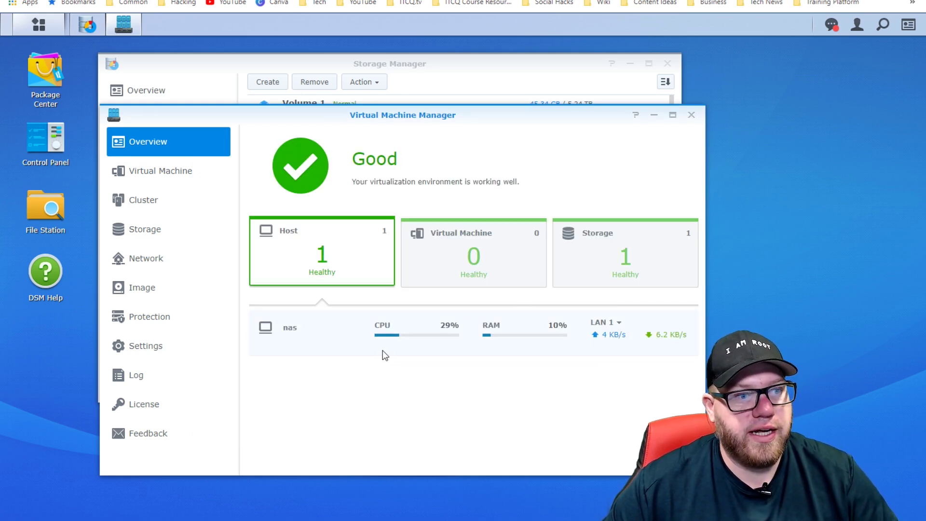
Step: Add the ubuntu-18.04.3 desktop ISO from Virtual Machines/ISO as an image on nas storage
click(158, 293)
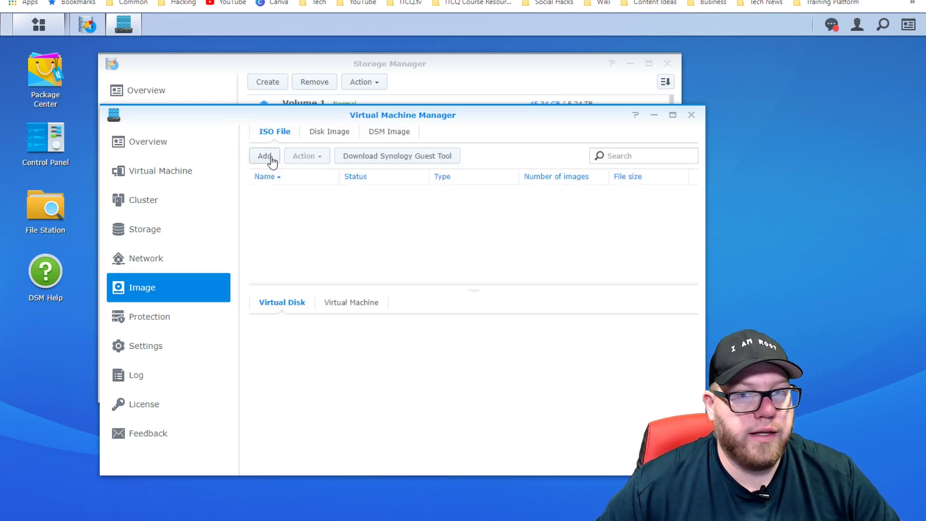
click(267, 156)
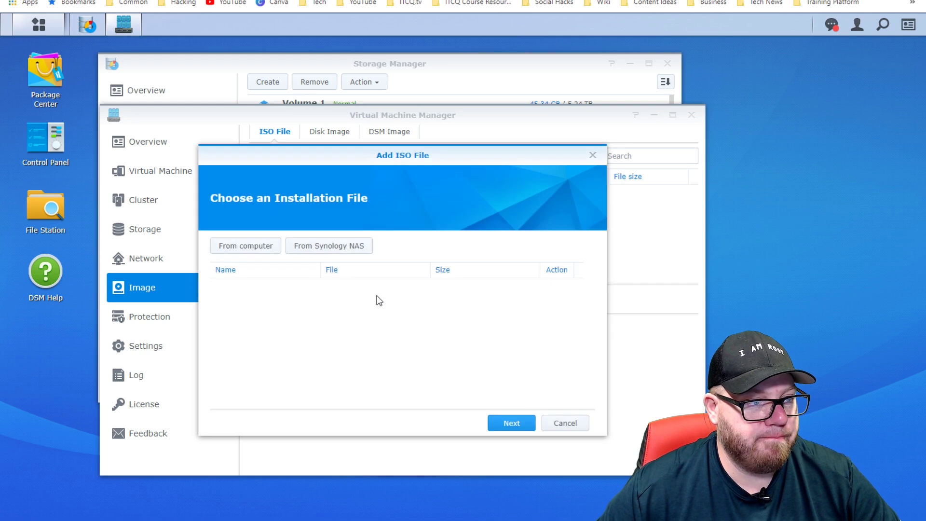
click(324, 246)
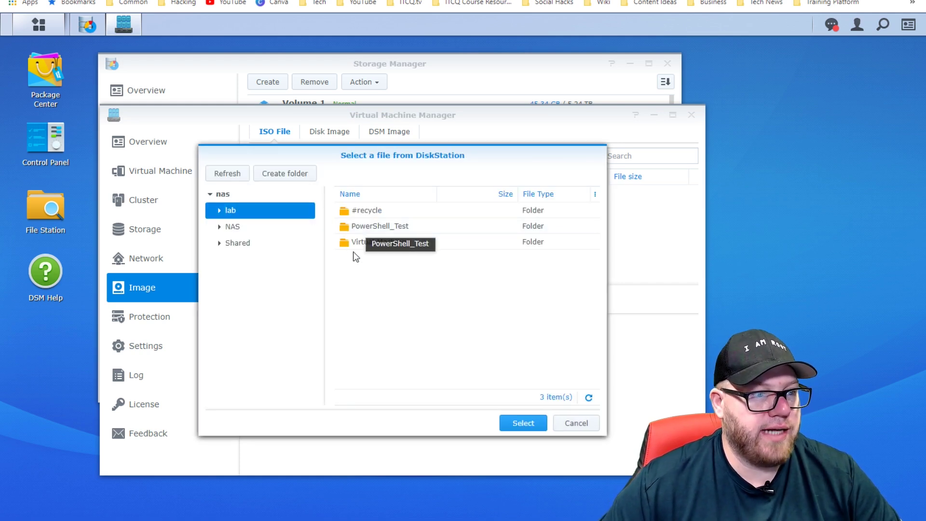
double_click(374, 243)
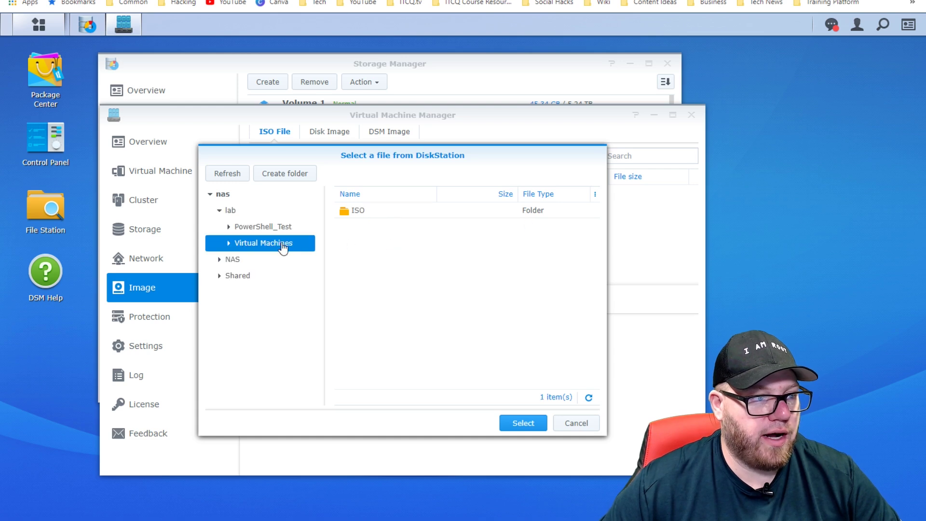
double_click(358, 209)
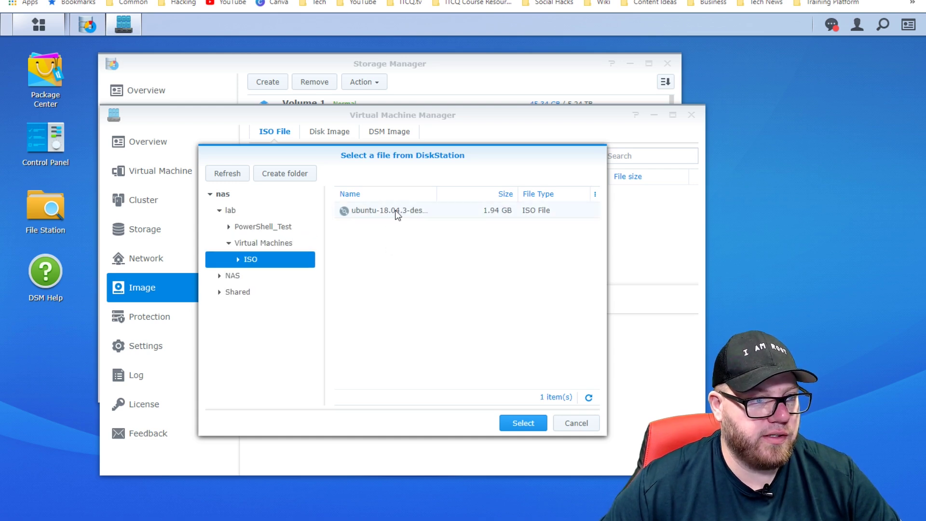
click(397, 215)
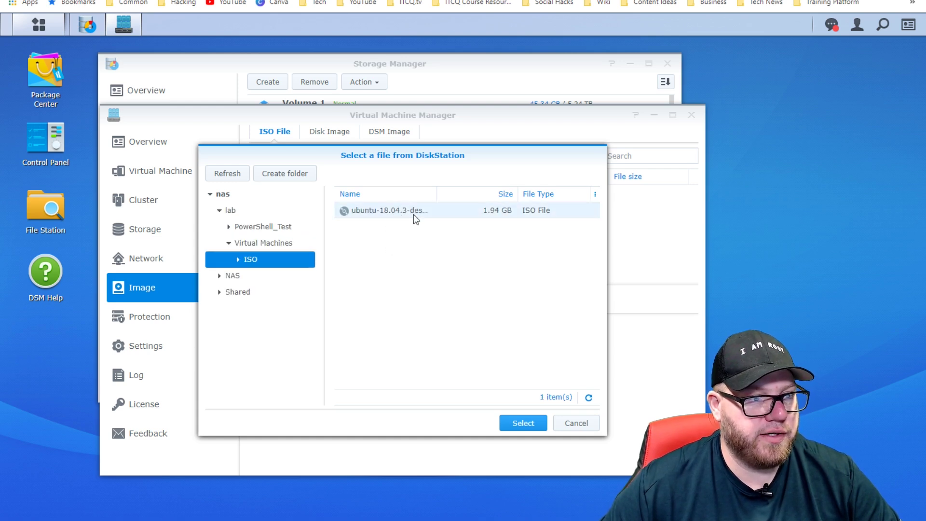
click(515, 429)
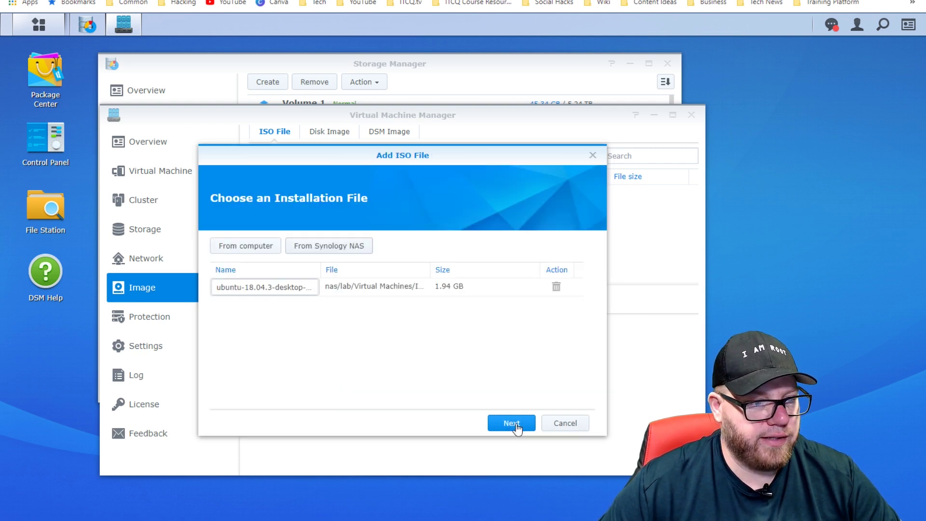
click(515, 420)
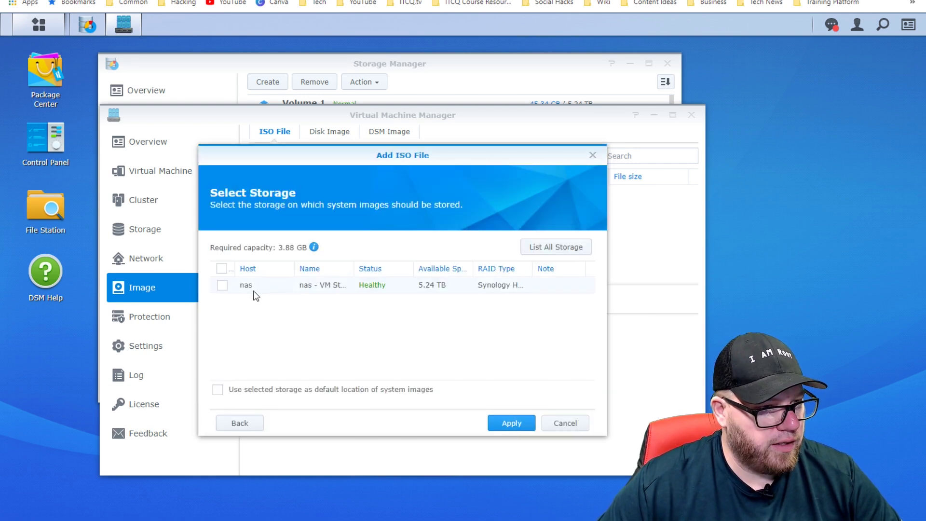
click(225, 288)
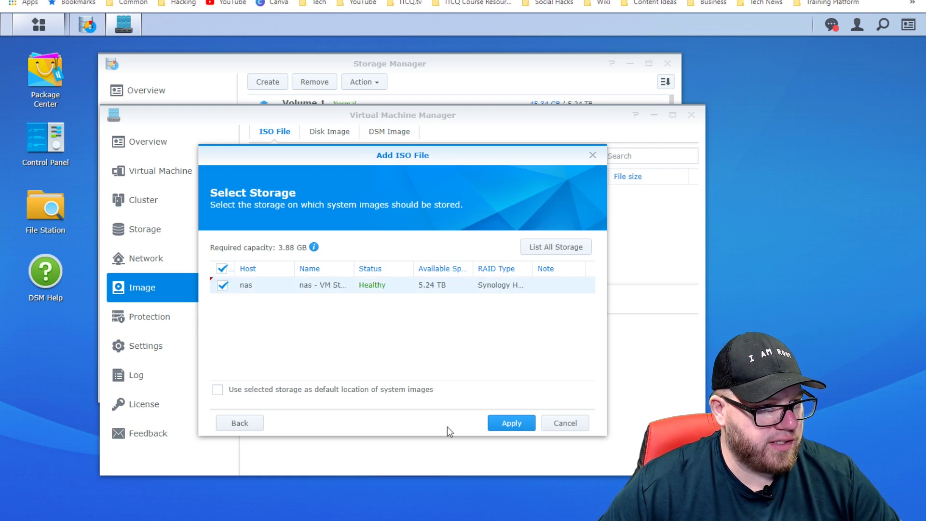
click(507, 426)
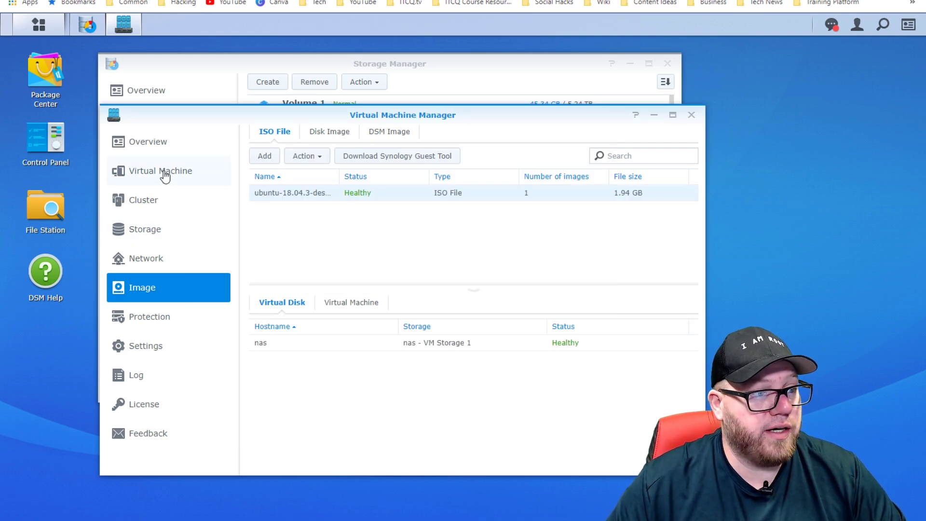
Step: Begin a new Linux virtual machine stored on nas
click(164, 177)
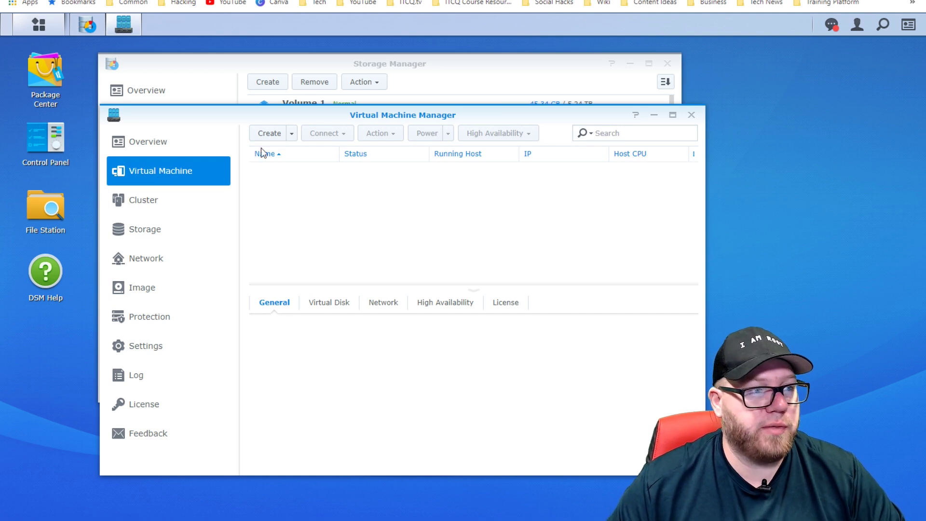
click(270, 134)
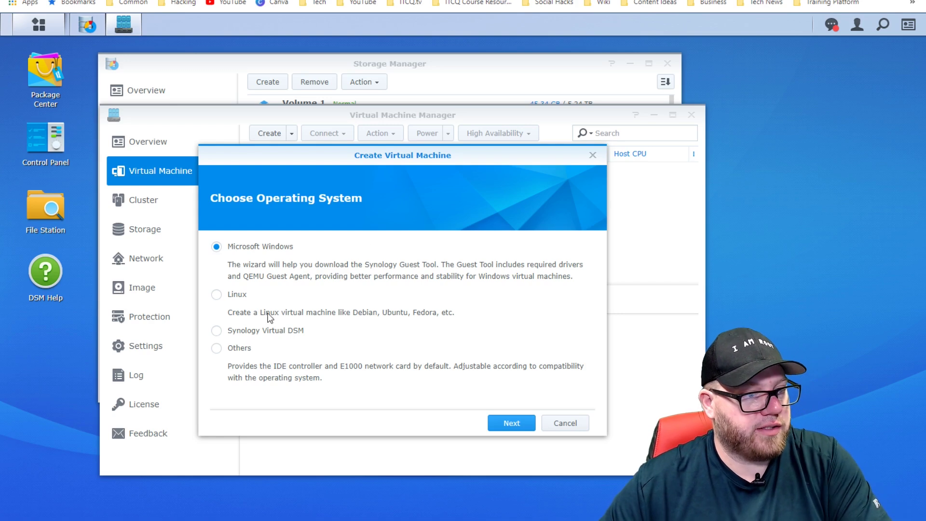
click(232, 298)
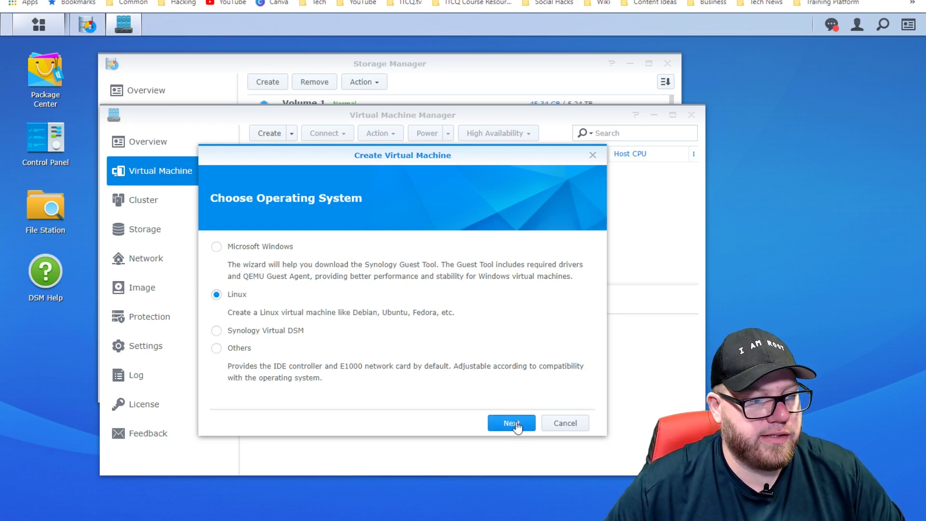
click(518, 416)
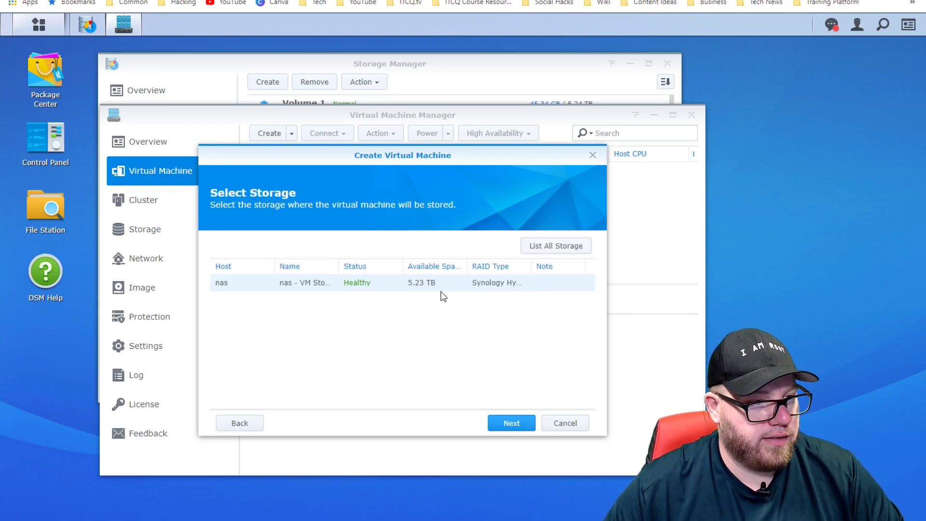
click(520, 428)
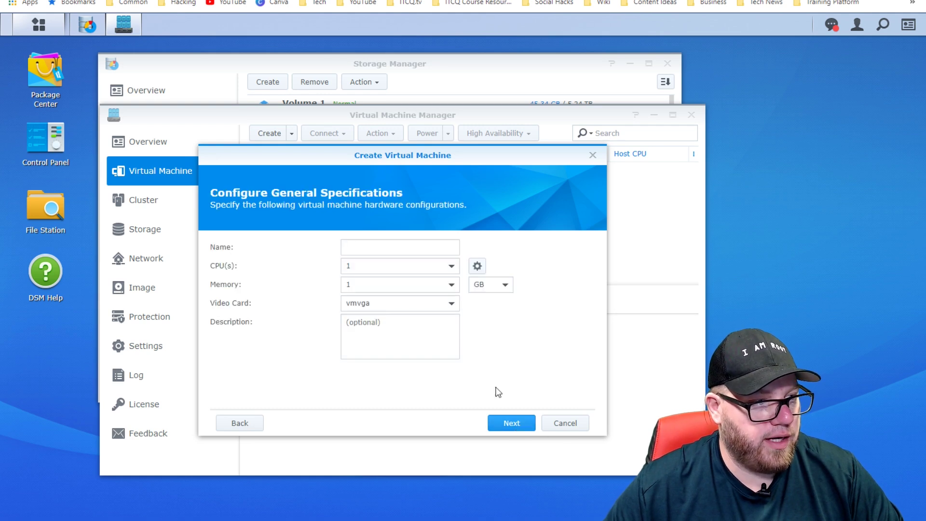
Step: Name the VM UbuntuPython with 2 CPUs, 4 GB memory and the vmvga video card
click(406, 246)
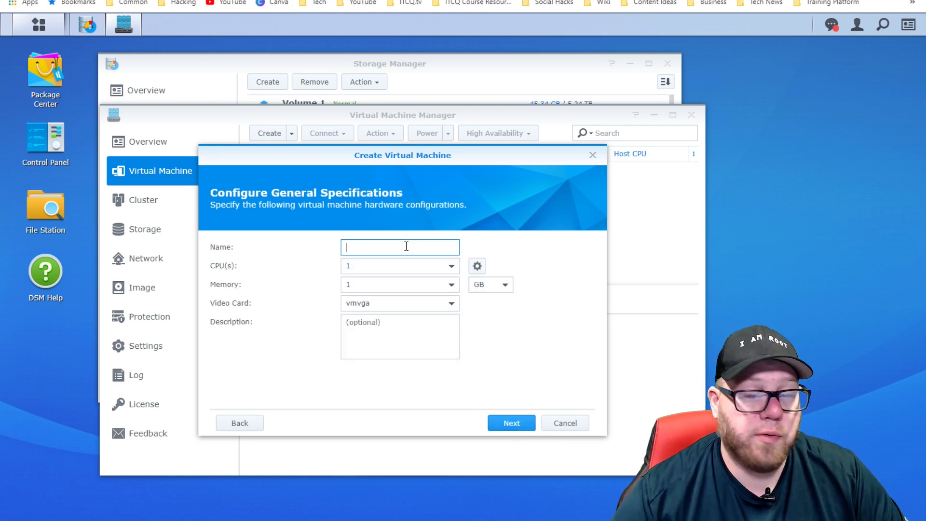
text(Ubunt)
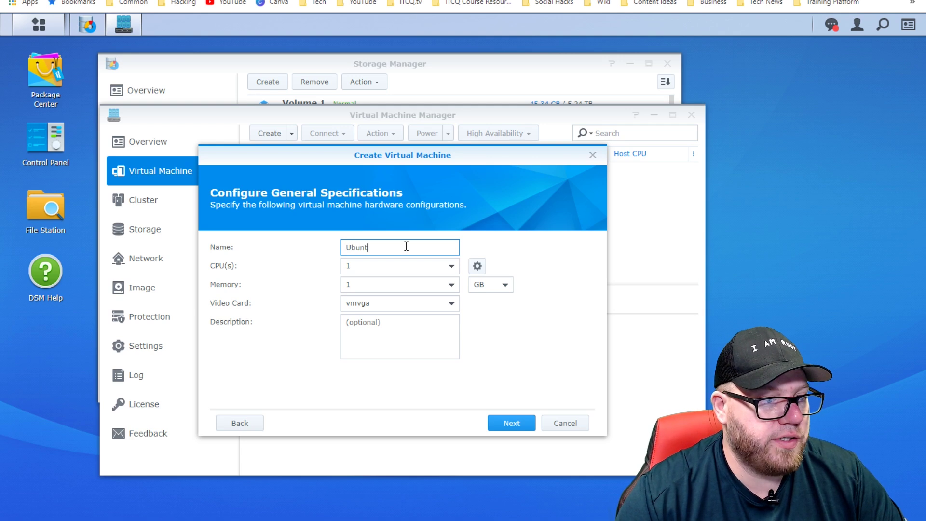
text(uPython)
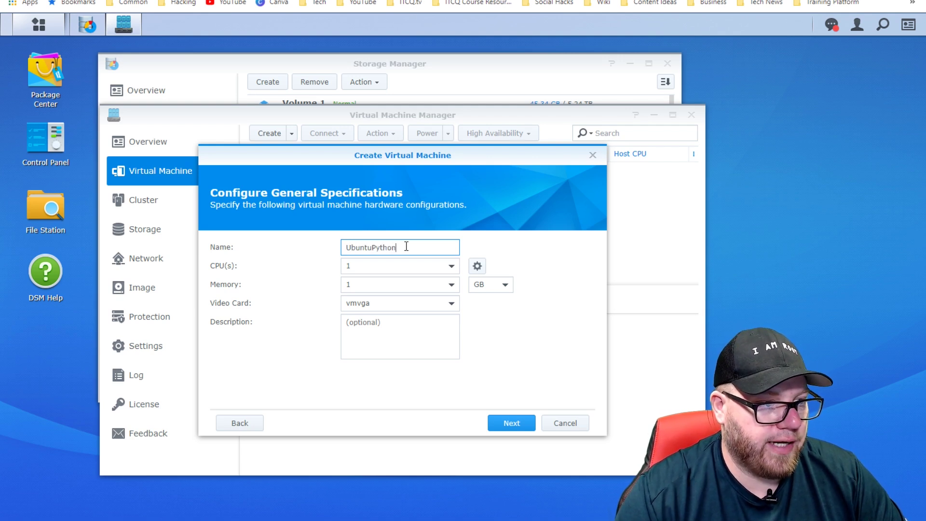
click(449, 268)
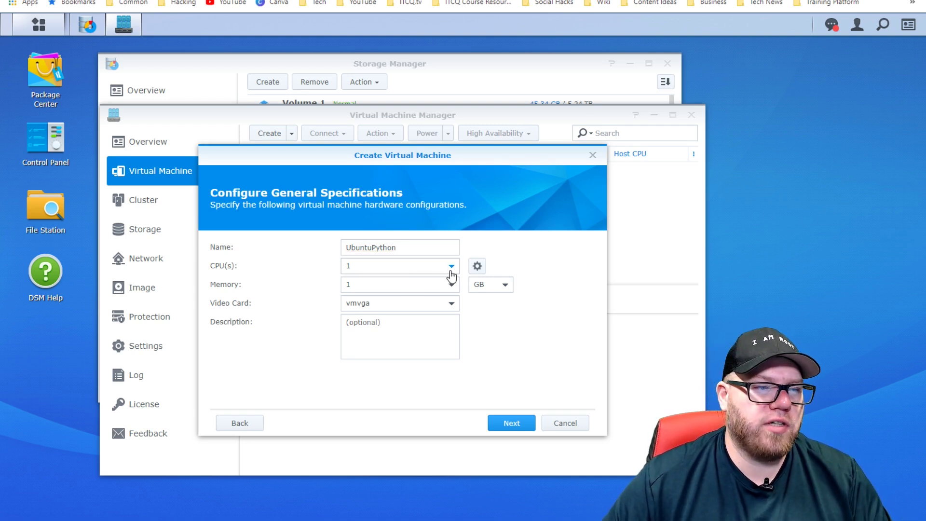
click(427, 300)
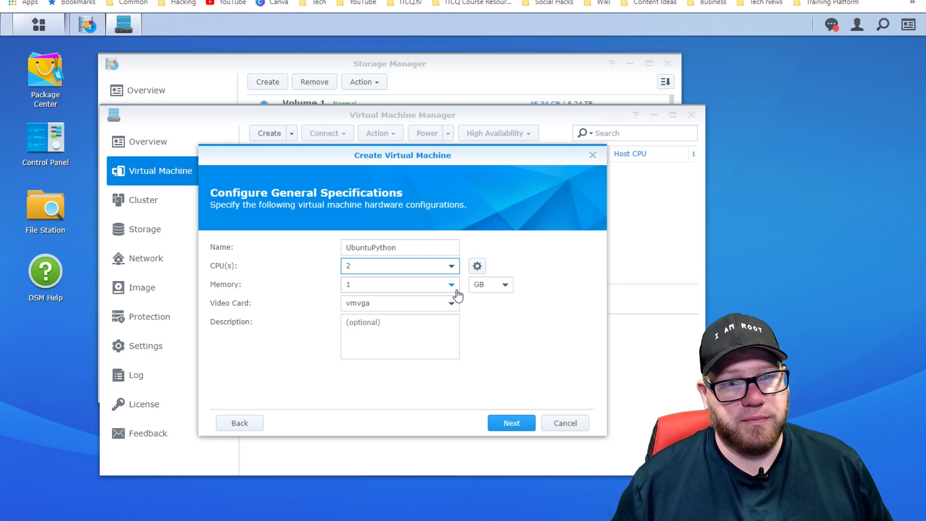
click(452, 267)
click(453, 267)
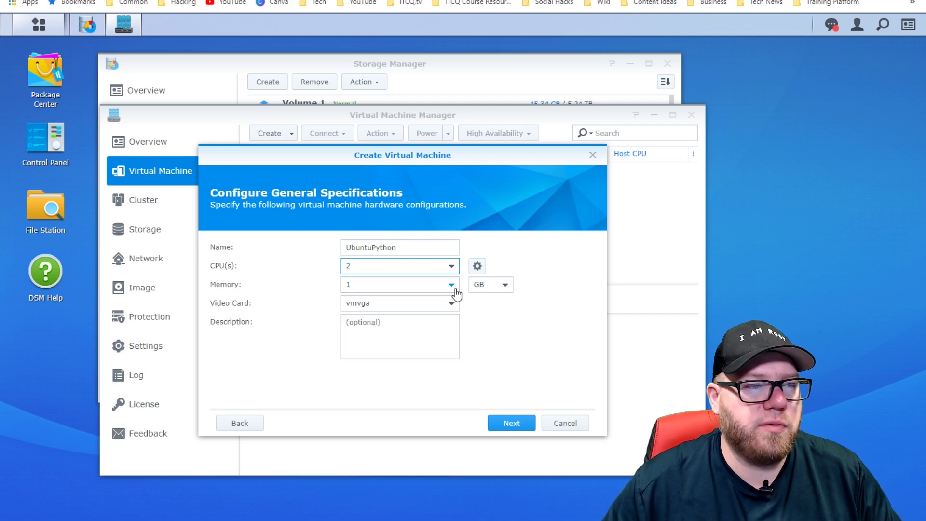
click(456, 290)
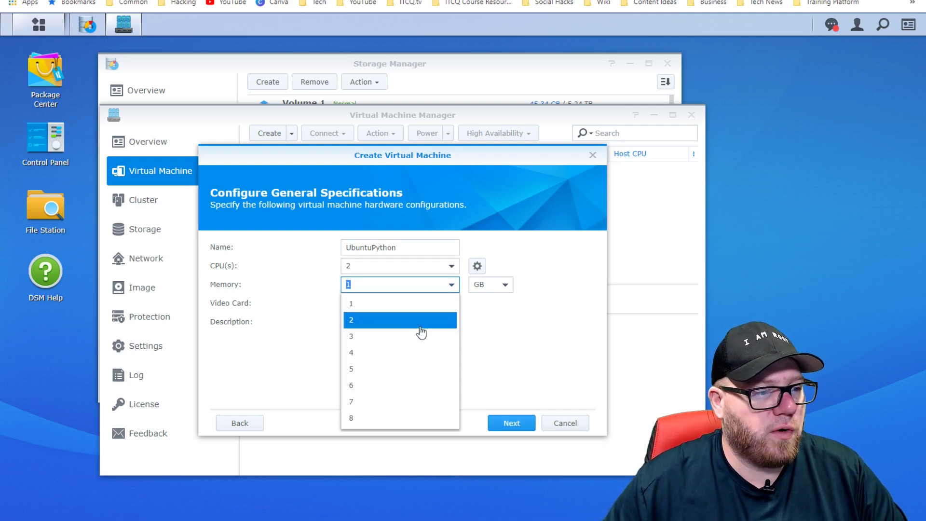
click(417, 353)
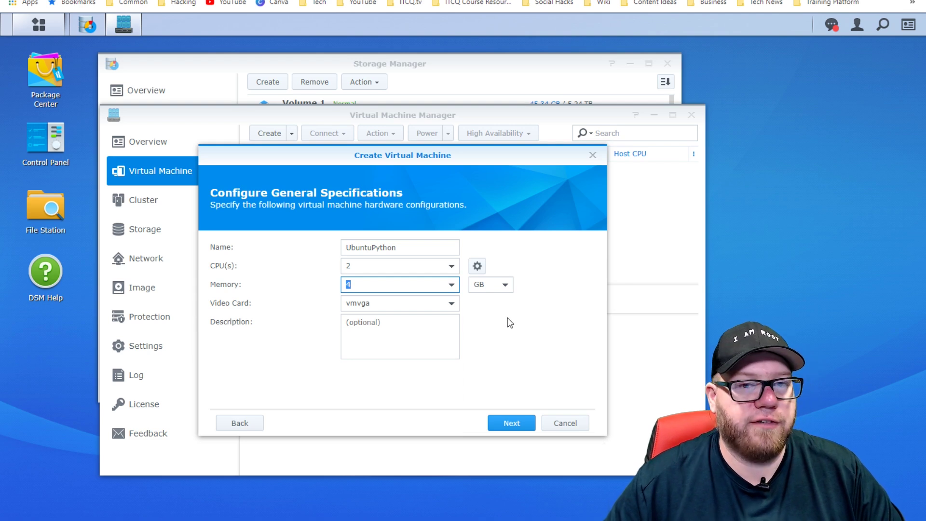
click(451, 304)
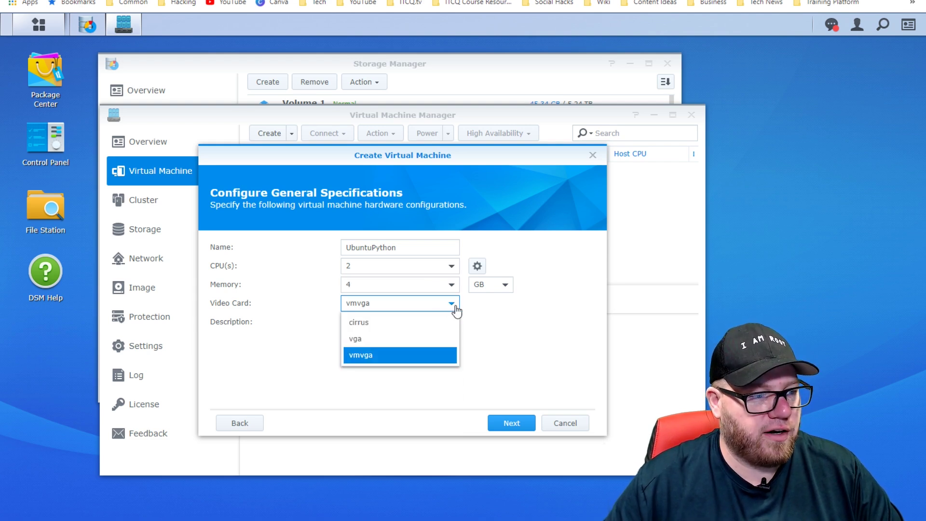
click(456, 308)
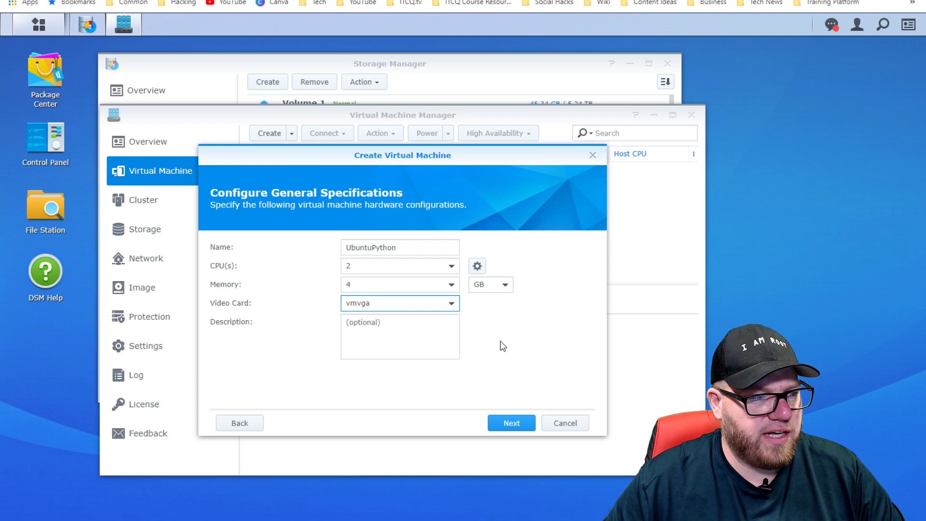
Step: Give the VM a 120 GB virtual disk and keep the default network settings
click(513, 424)
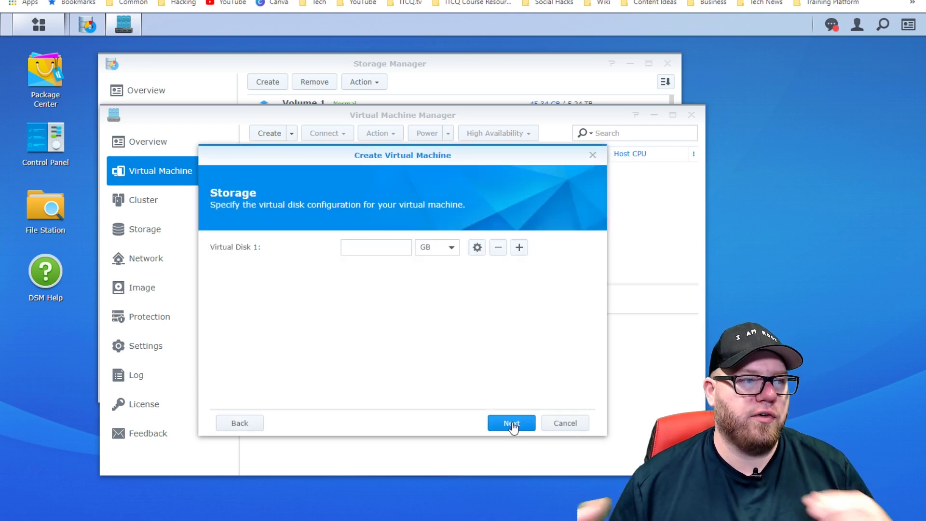
click(397, 248)
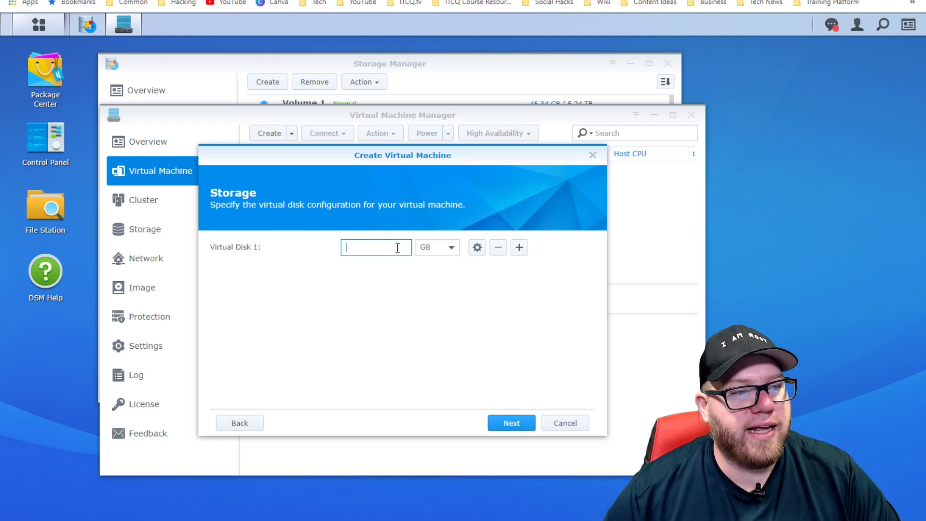
text(120)
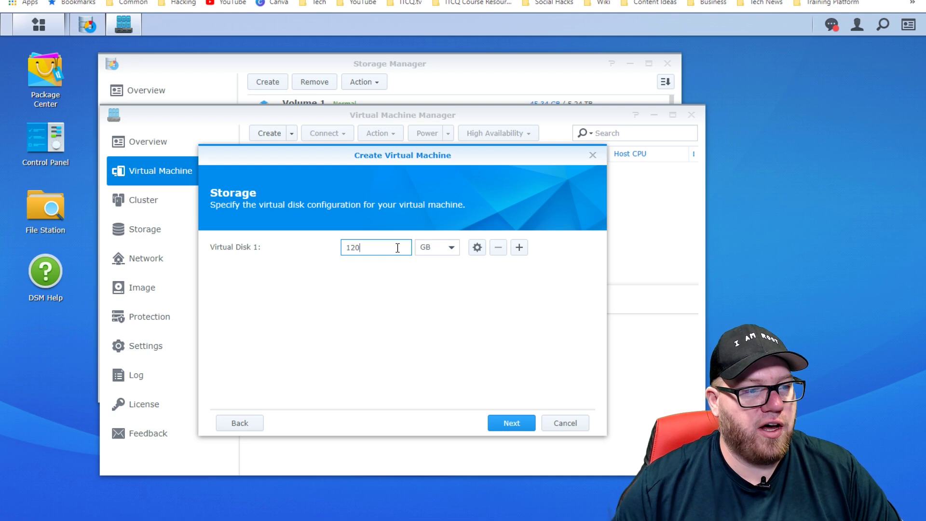
click(480, 344)
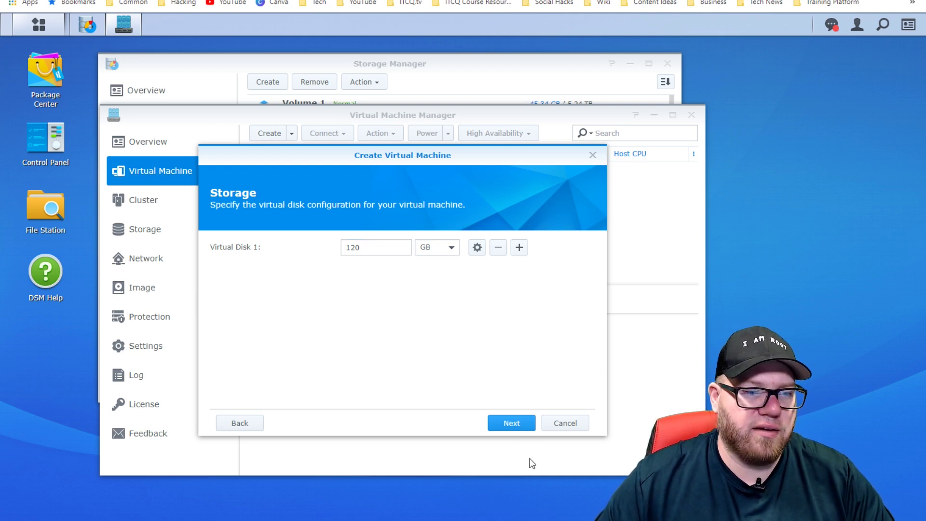
click(527, 427)
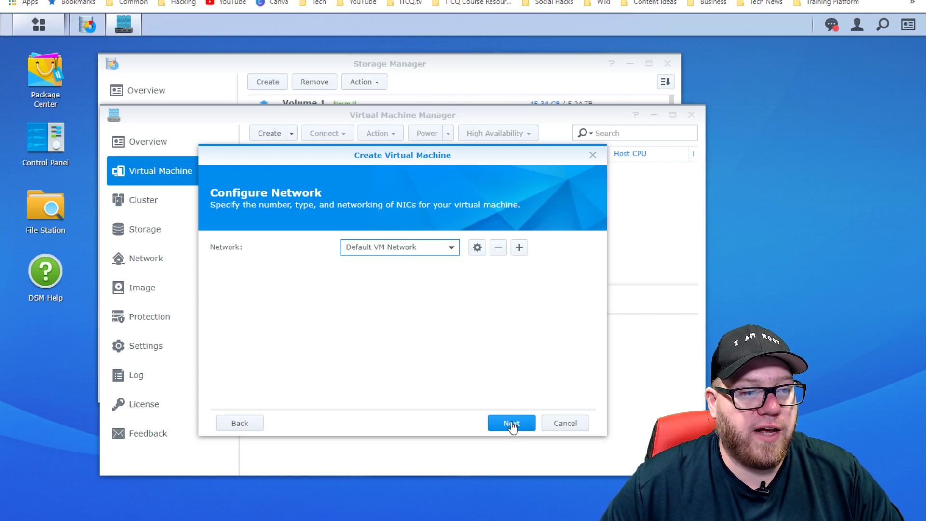
click(512, 425)
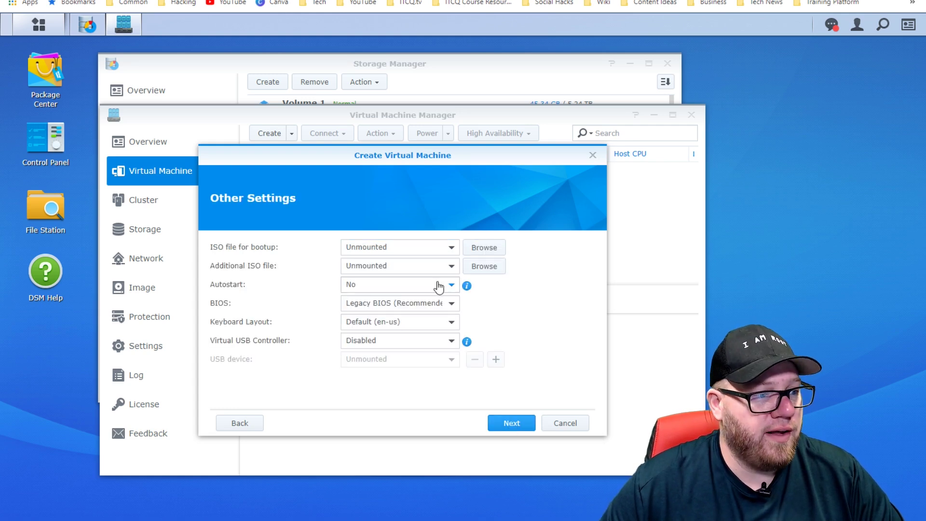
Step: Boot from ubuntu-18.04.3-desktop-amd64, leave the additional ISO unmounted and autostart No
click(451, 251)
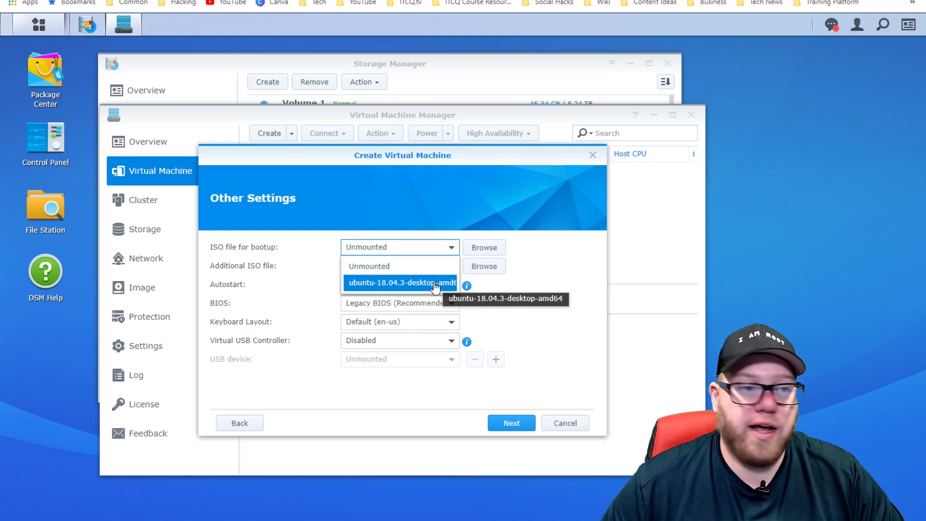
click(436, 285)
click(451, 269)
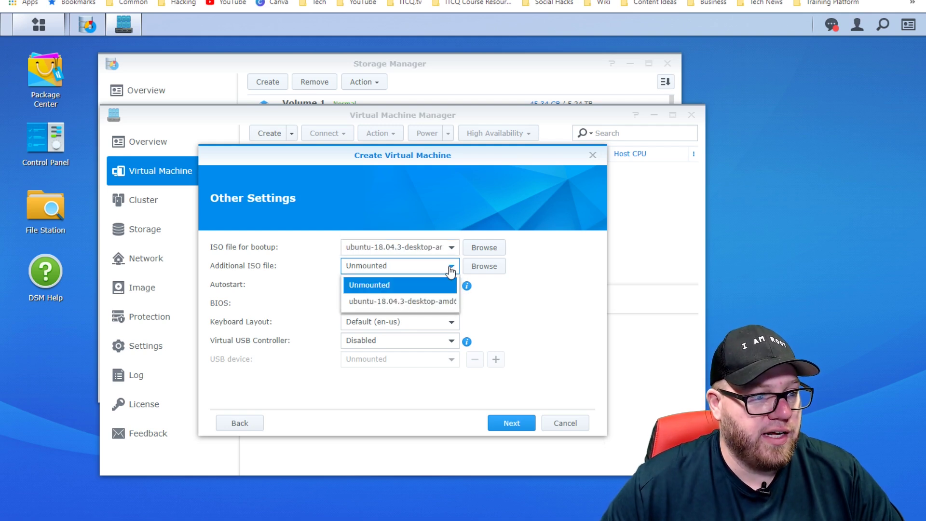
click(506, 293)
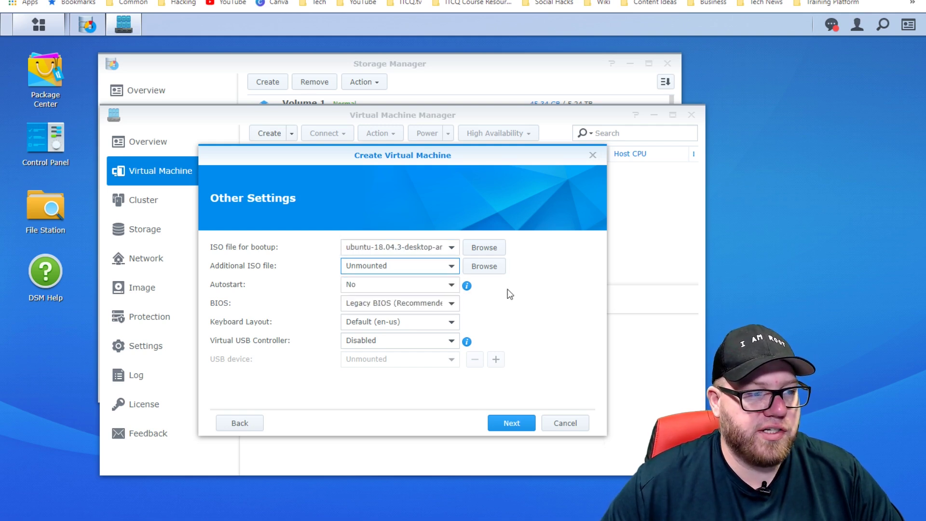
click(445, 288)
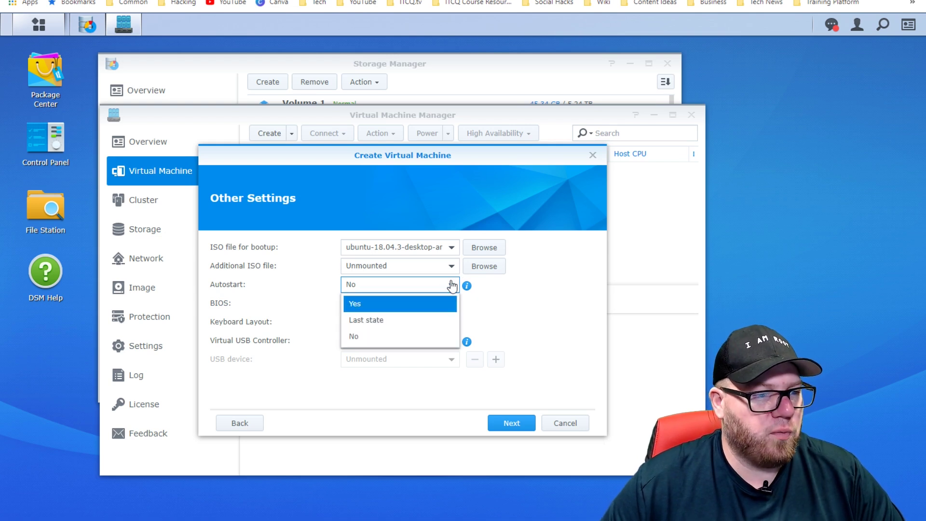
click(452, 285)
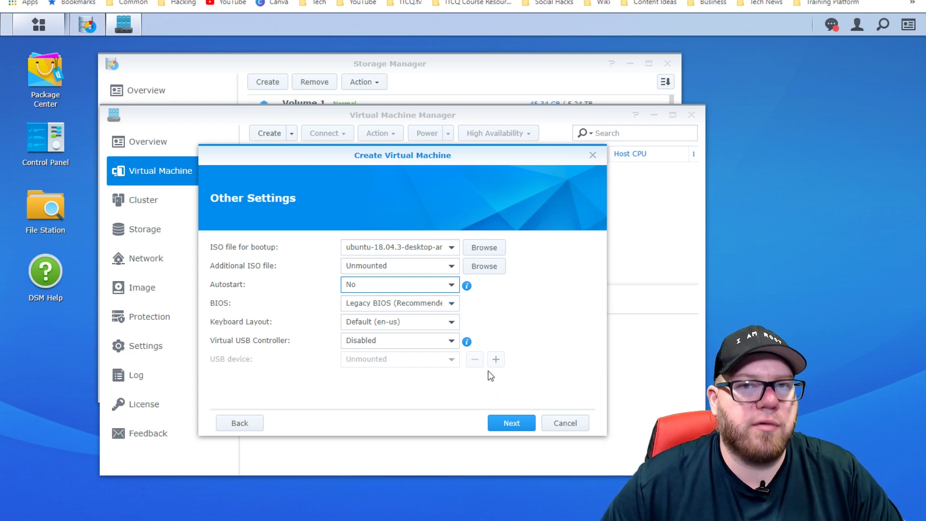
click(512, 423)
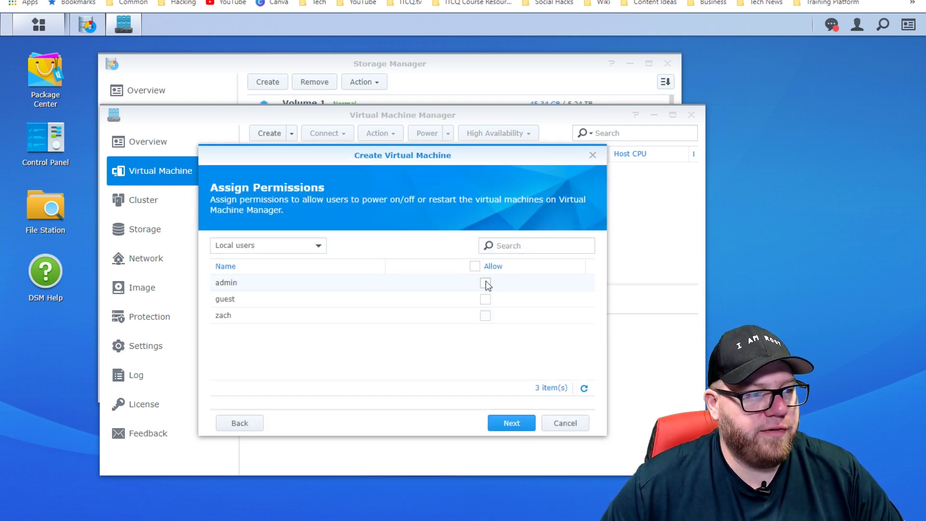
Step: Allow admin and the personal user account to control the VM
click(485, 282)
click(485, 315)
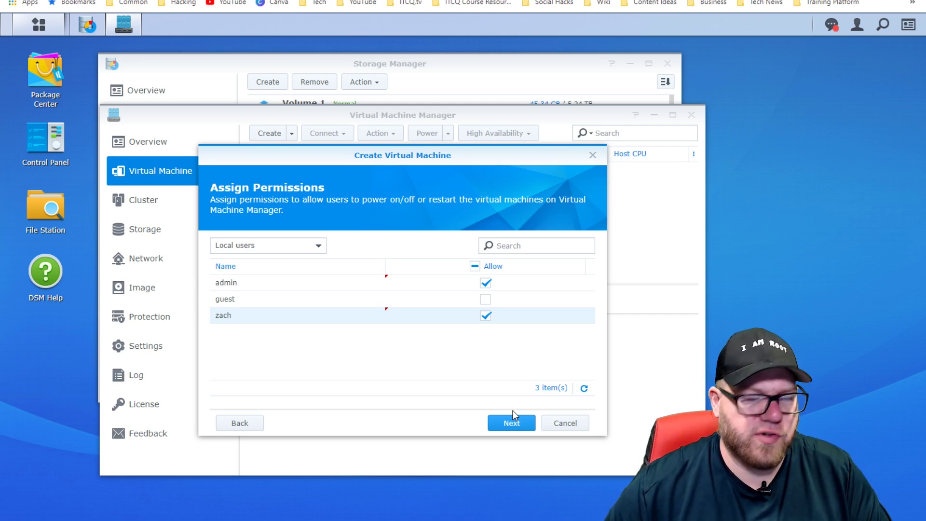
click(504, 425)
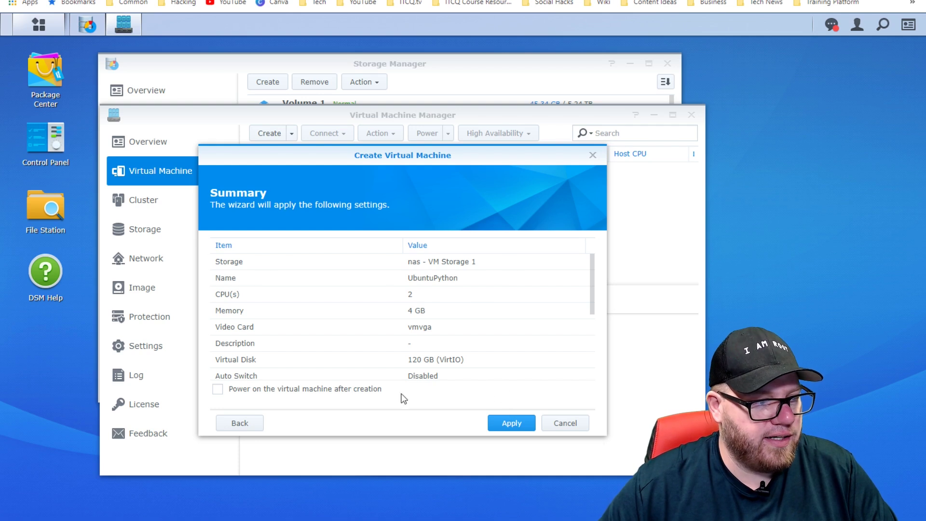
Step: Enable power-on after creation and create the UbuntuPython virtual machine
click(328, 388)
scroll(361, 332, down, 3)
scroll(449, 337, down, 3)
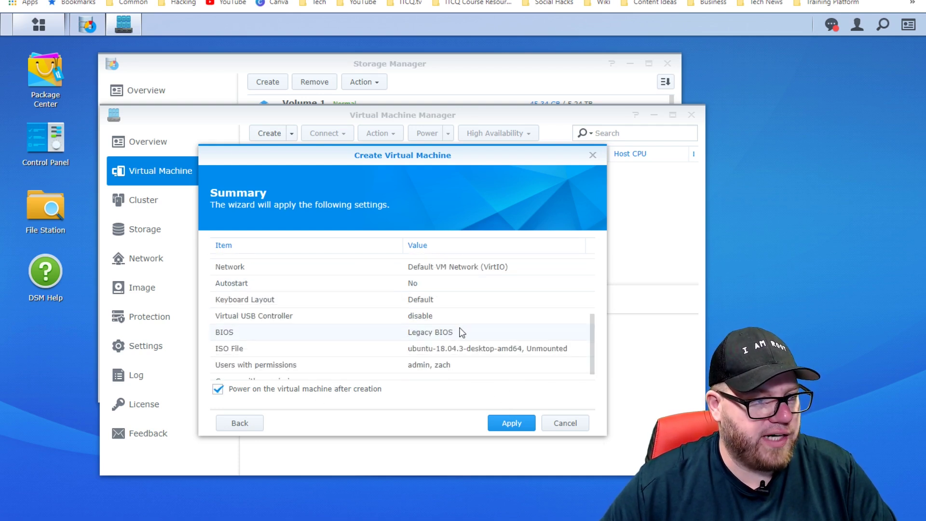
scroll(496, 325, up, 6)
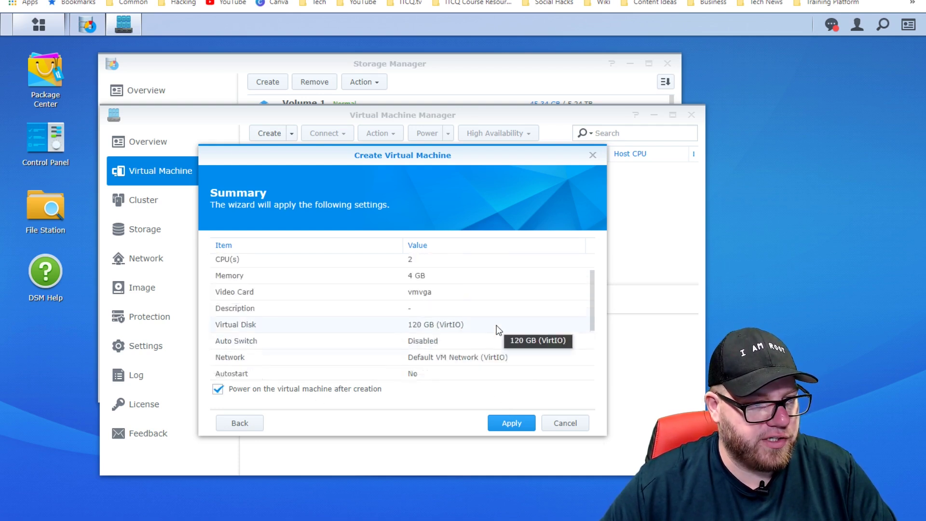
click(519, 426)
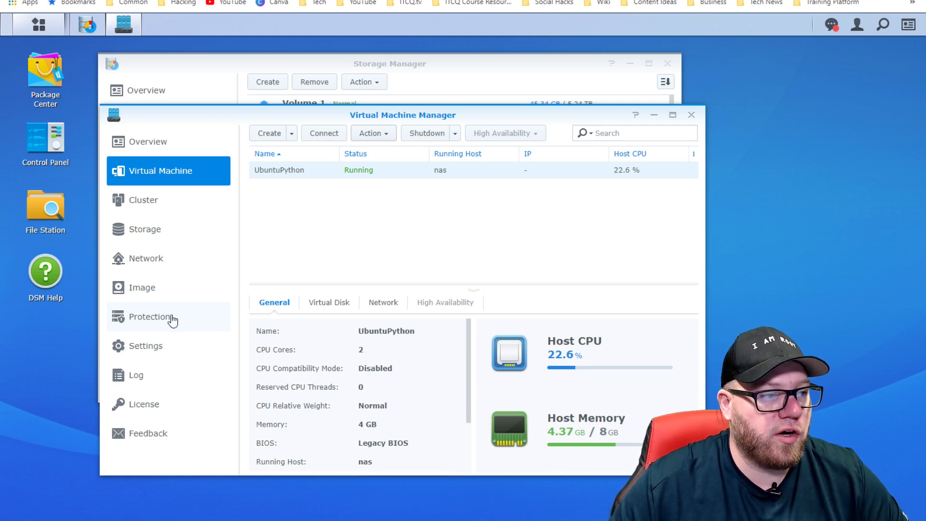
Step: Open the Protection page in the Virtual Machine Manager sidebar
click(172, 320)
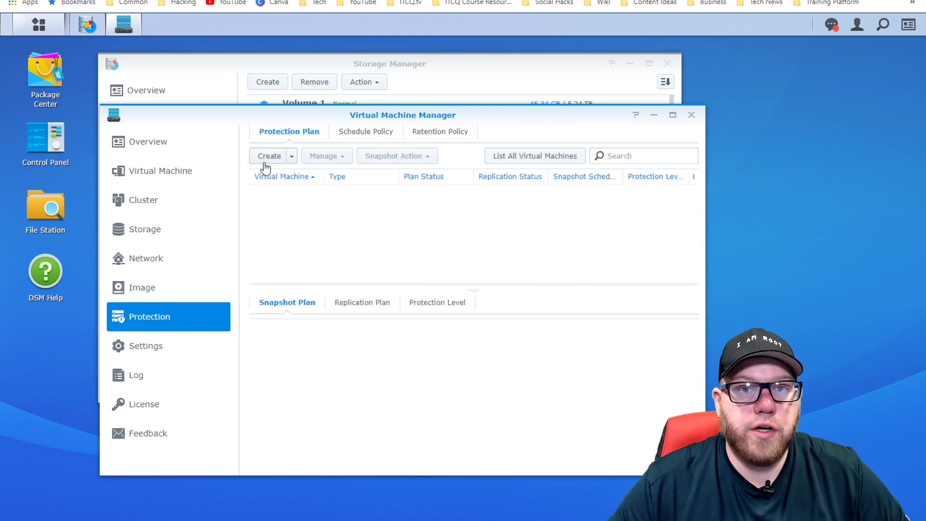
Step: Create a Local Snapshot protection plan including UbuntuPython and advance to the snapshot schedule
click(265, 159)
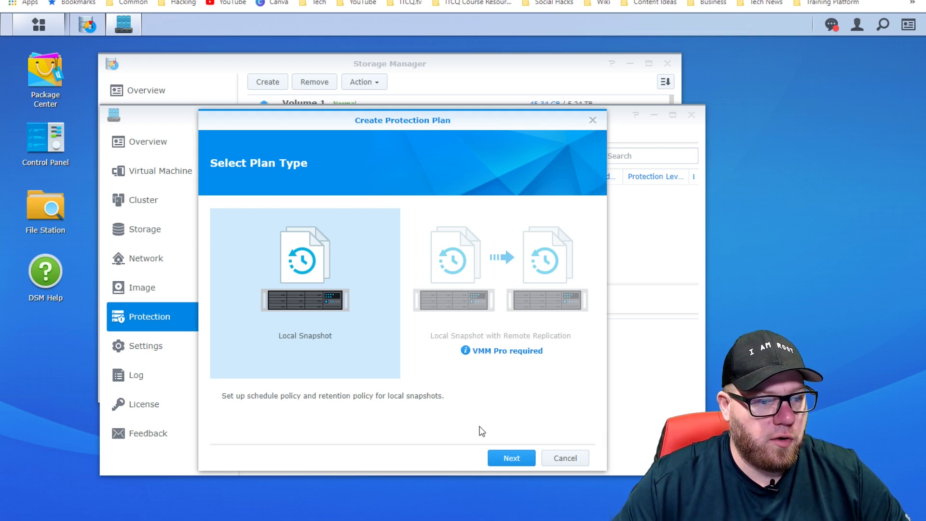
click(511, 459)
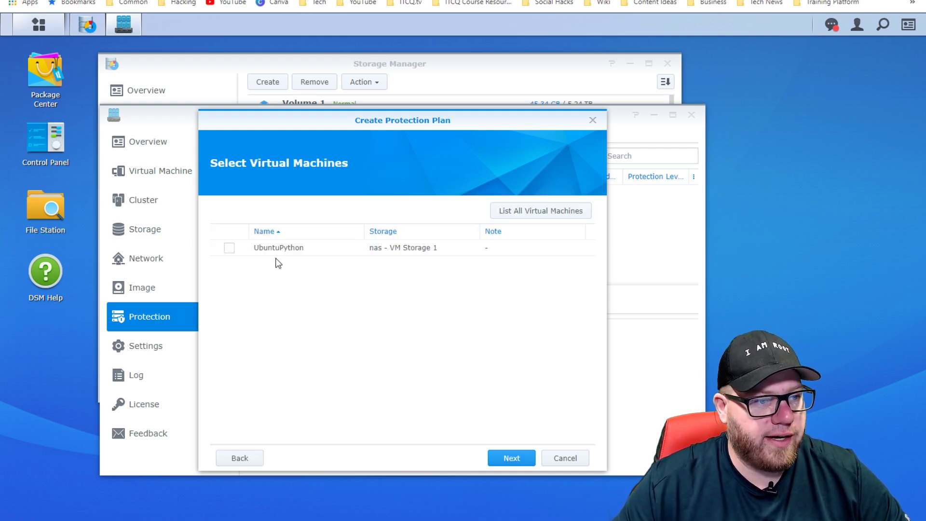
click(230, 248)
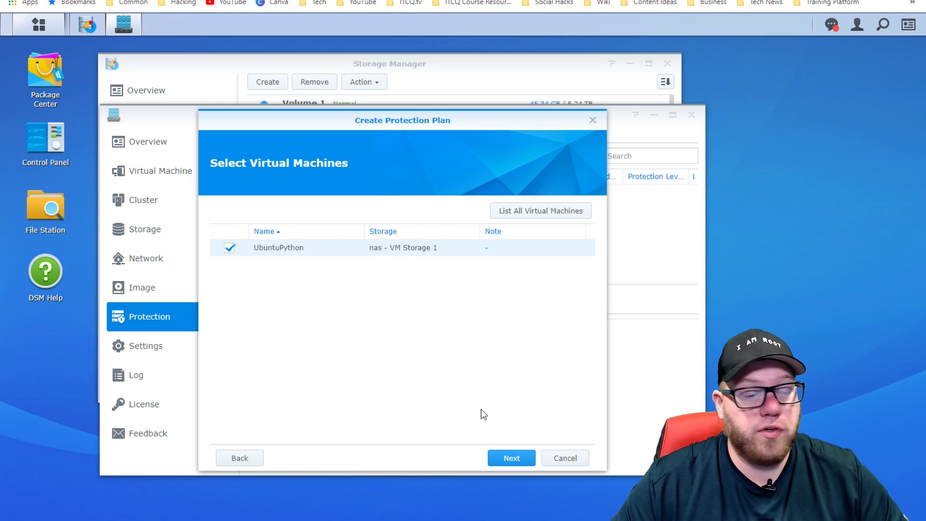
click(512, 458)
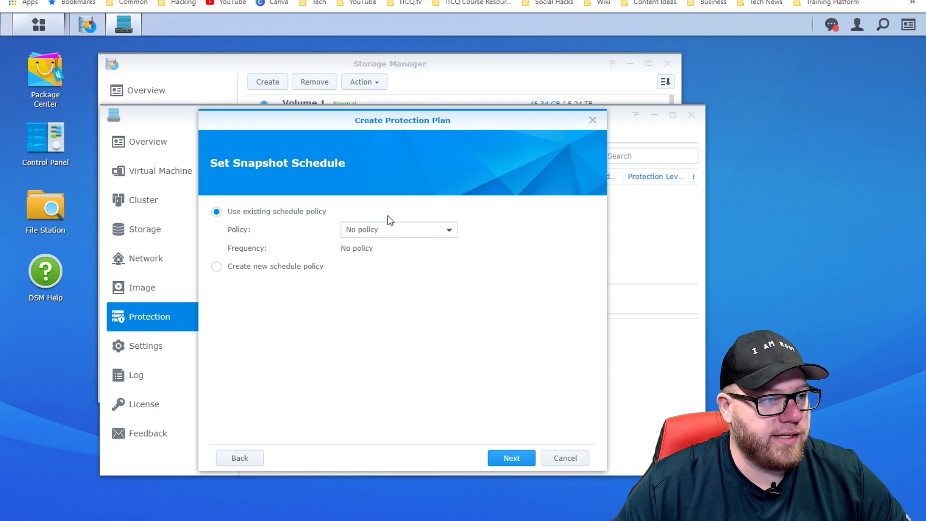
Step: Set the snapshot schedule policy to Weekly
click(387, 231)
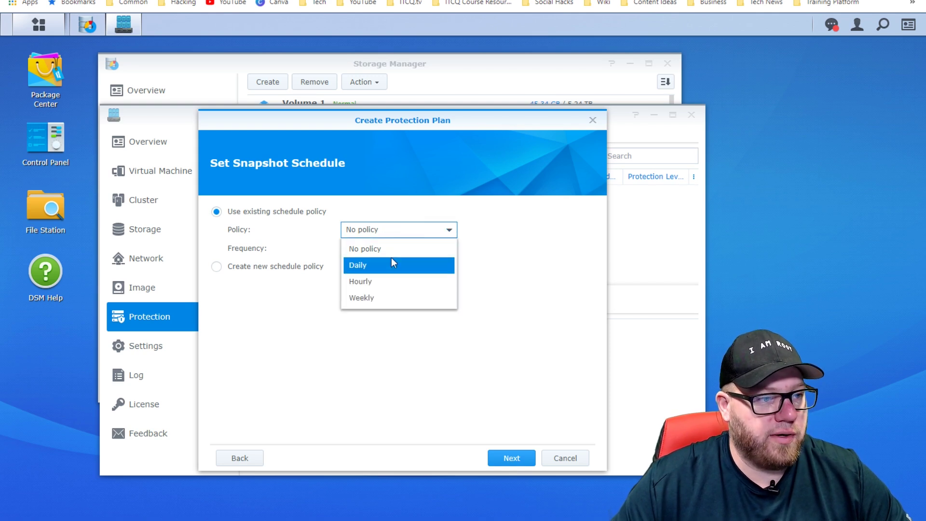
click(386, 297)
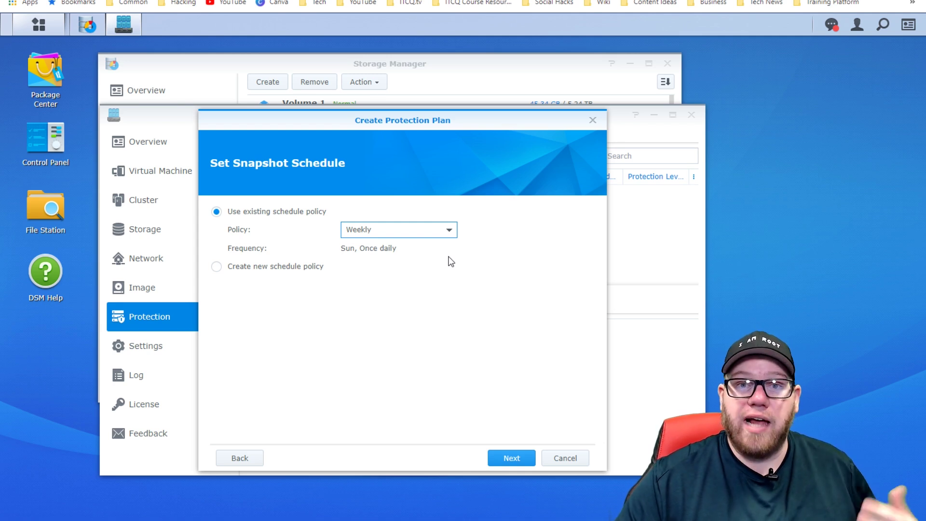
click(512, 458)
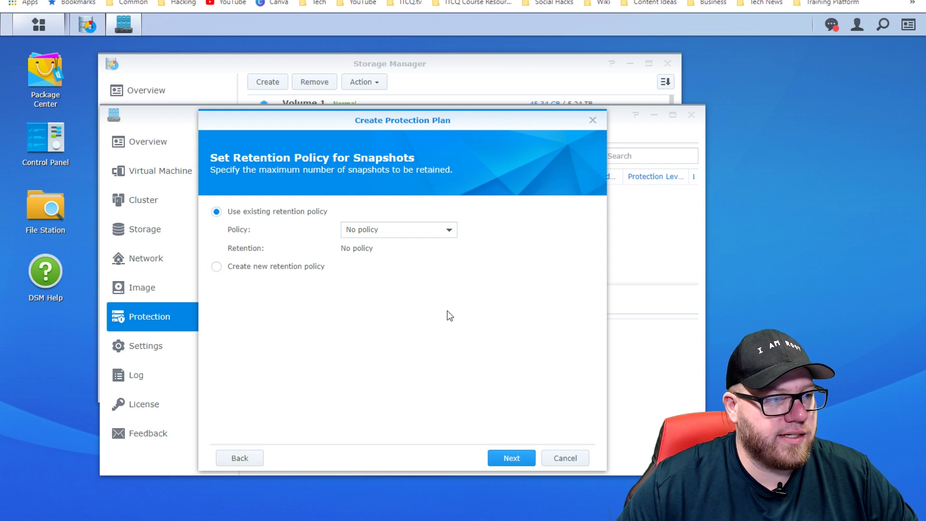
Step: Choose the 1-week RPO retention policy and create the protection plan
click(408, 234)
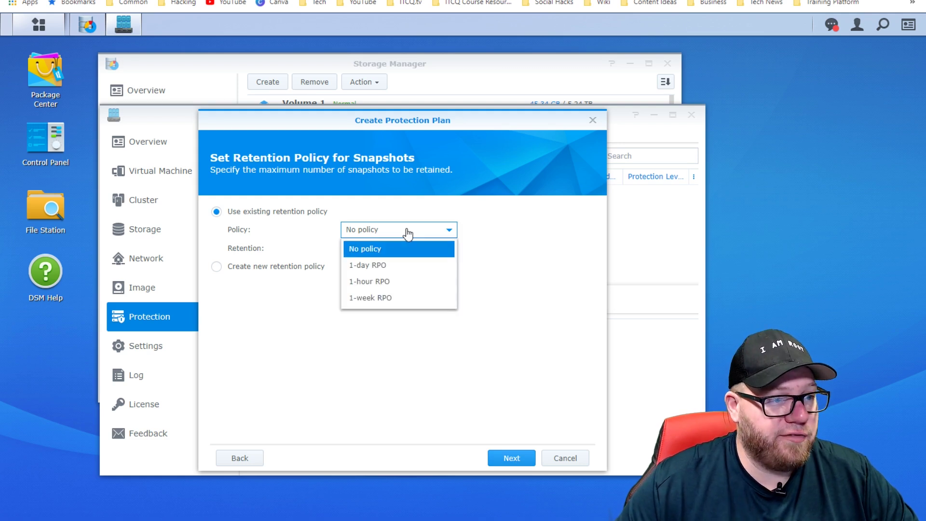
click(406, 297)
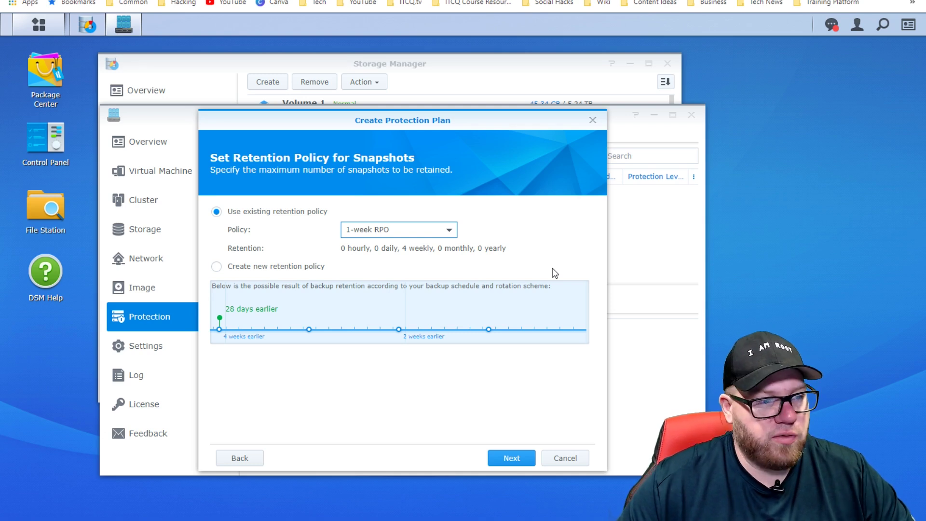
click(514, 460)
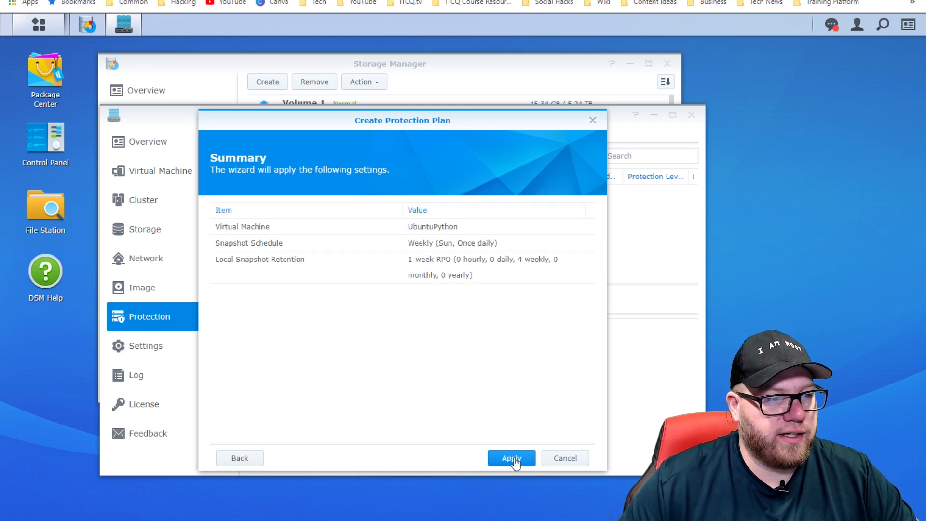
click(512, 459)
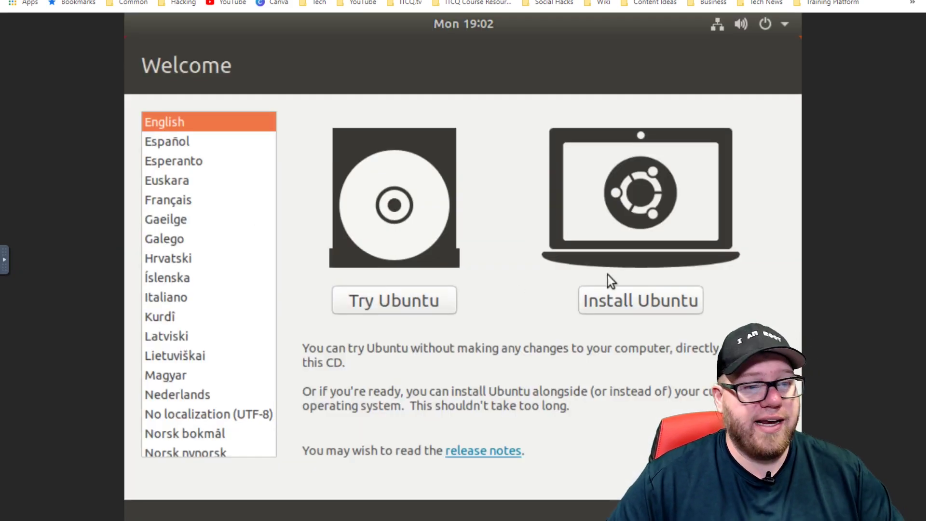
Step: Choose Install Ubuntu and continue with Normal installation and Download updates checked
click(655, 301)
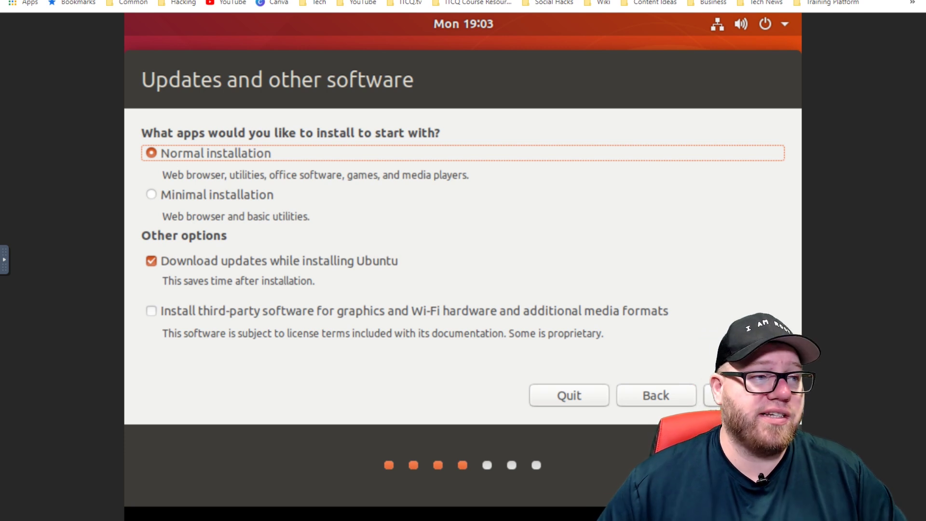
key(Return)
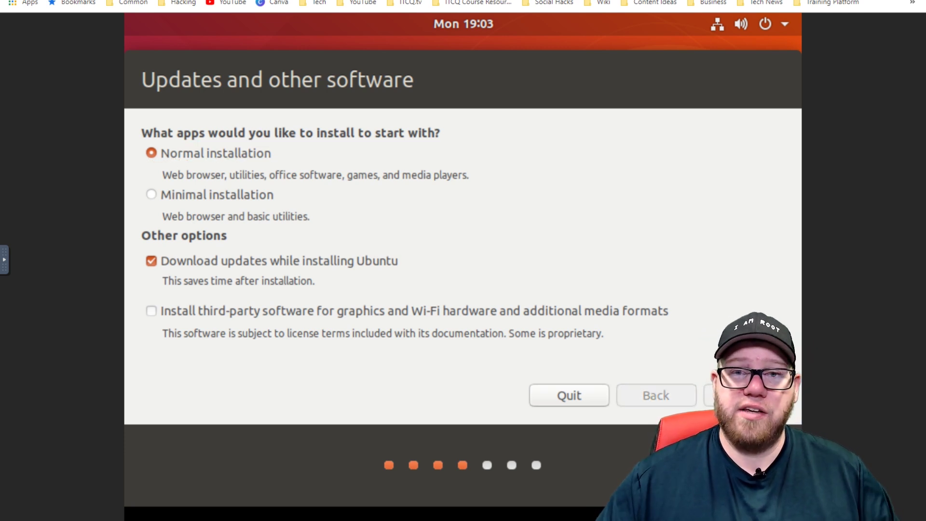